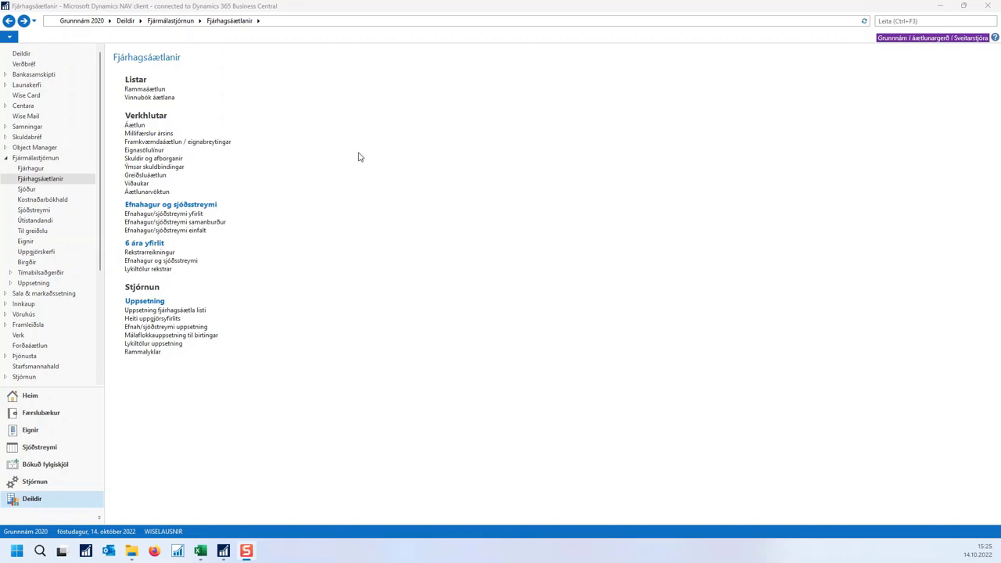
From the Vinnubók áætlana list, start creating a budget workbook and set the plan name to 2022
click(142, 100)
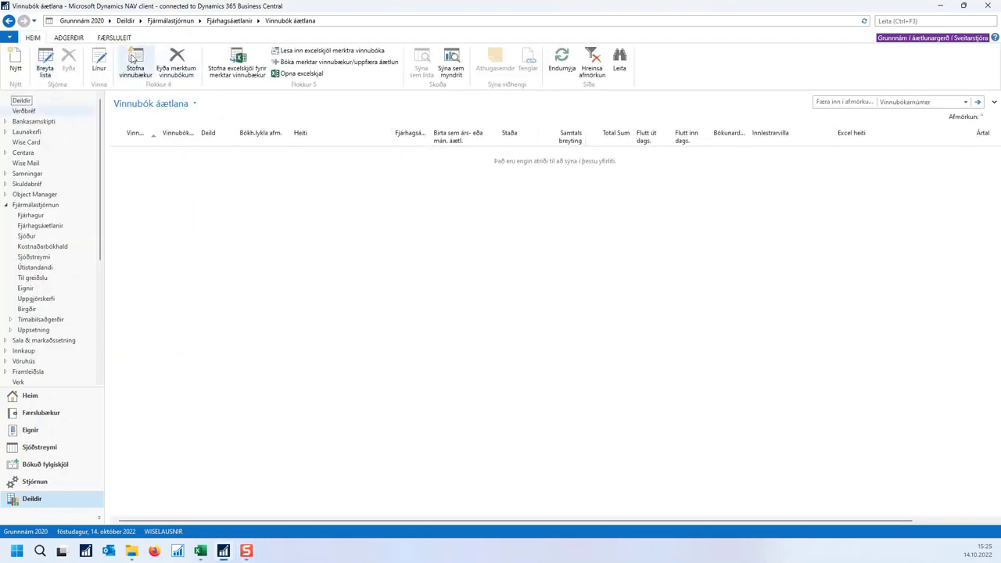
click(133, 57)
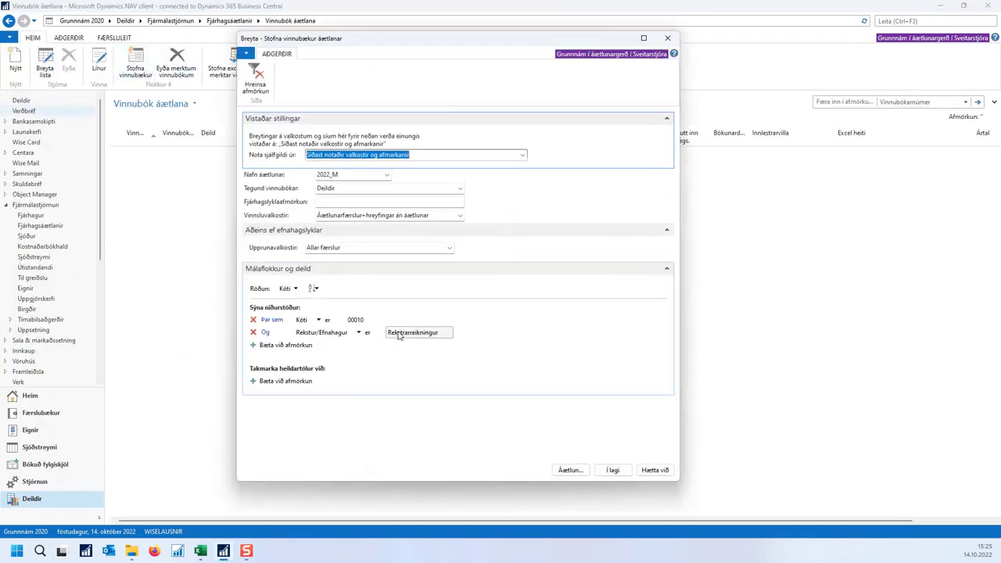
click(336, 175)
drag(336, 175, 245, 183)
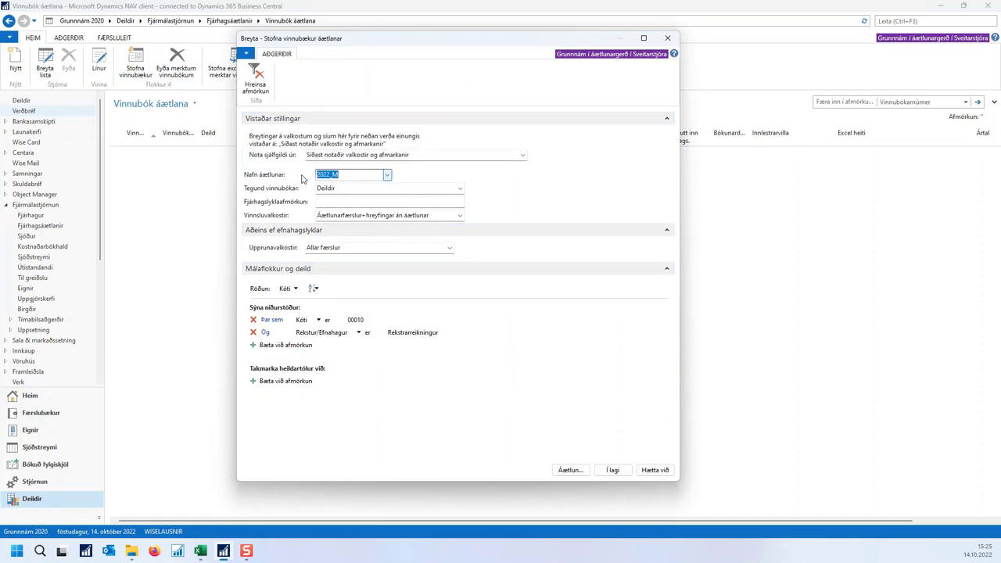
click(388, 176)
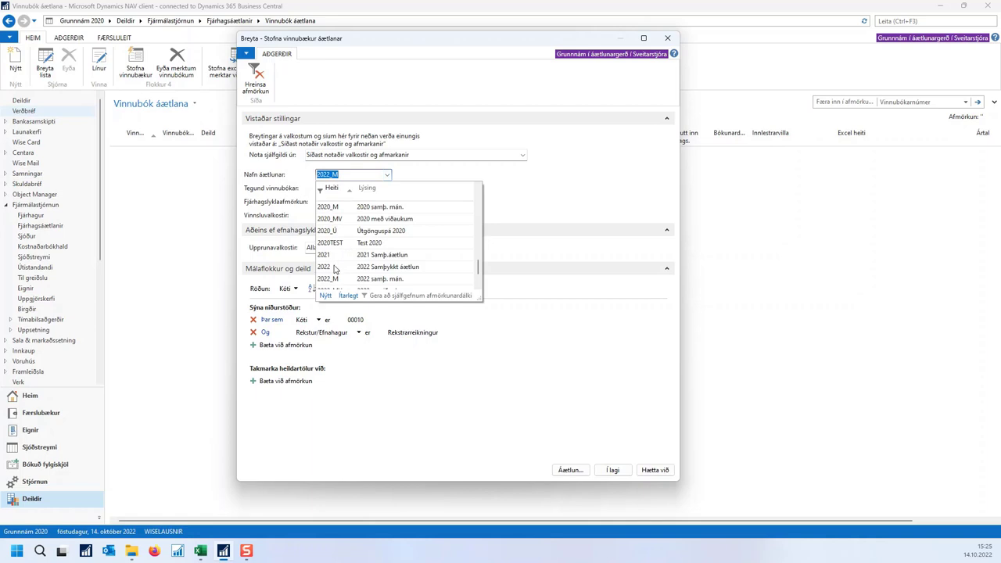
click(328, 267)
Review the workbook type options and choose Deildir, leaving the account filter empty
click(363, 189)
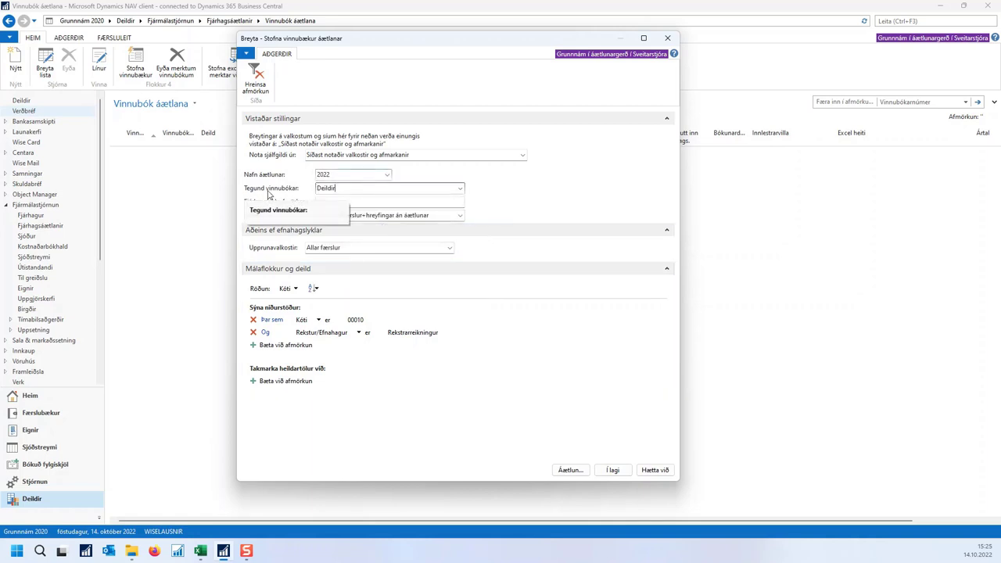
click(460, 189)
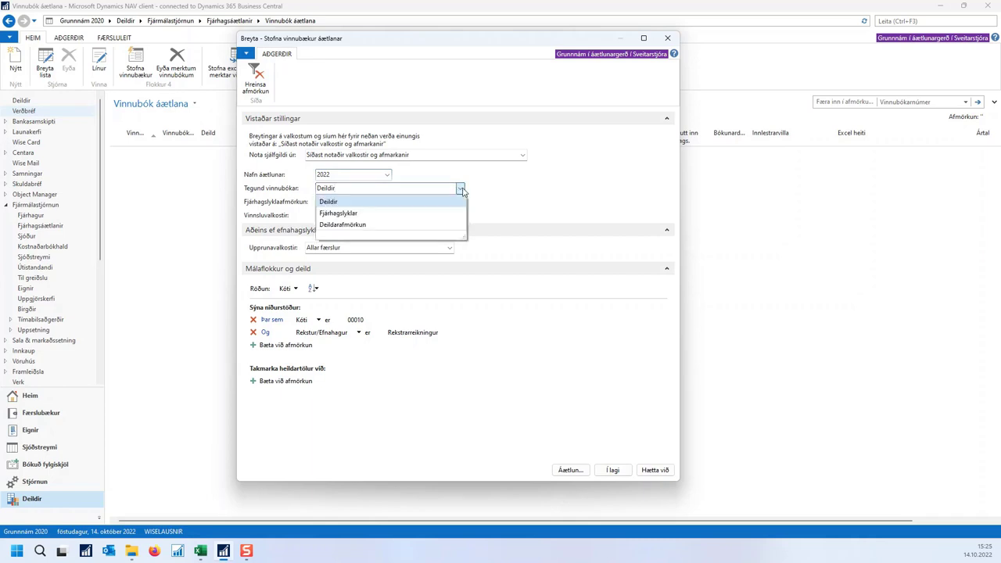
click(347, 187)
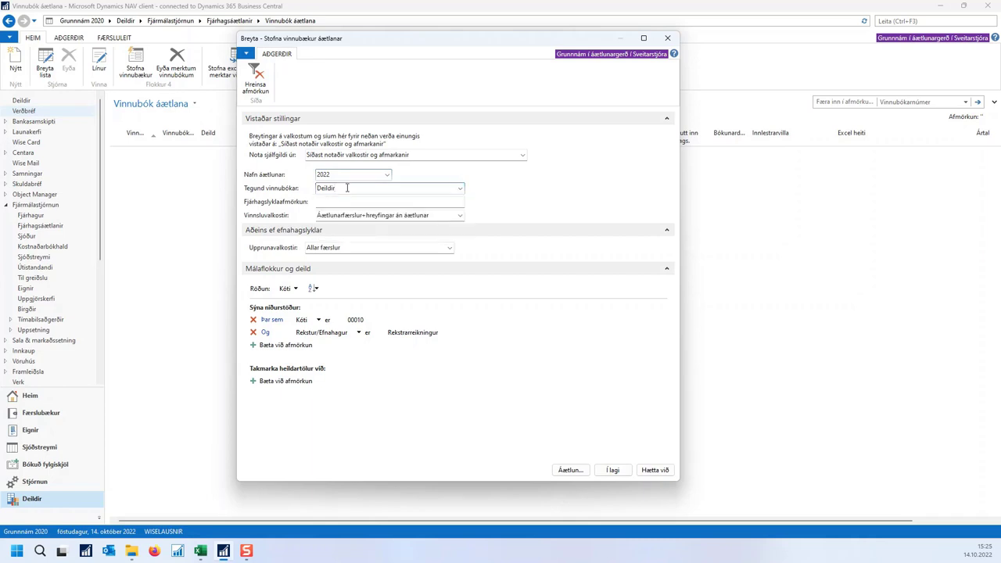
click(348, 190)
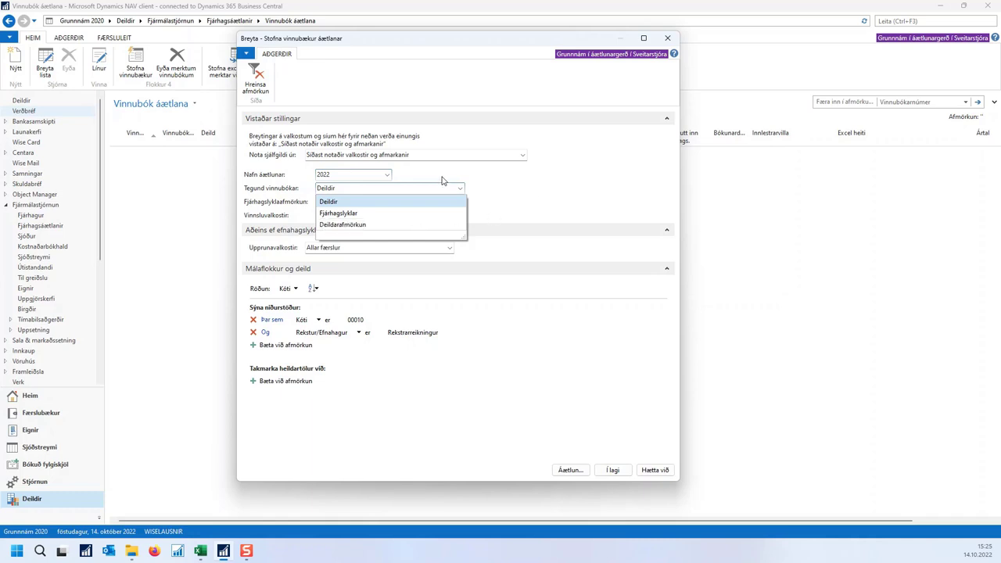
click(349, 188)
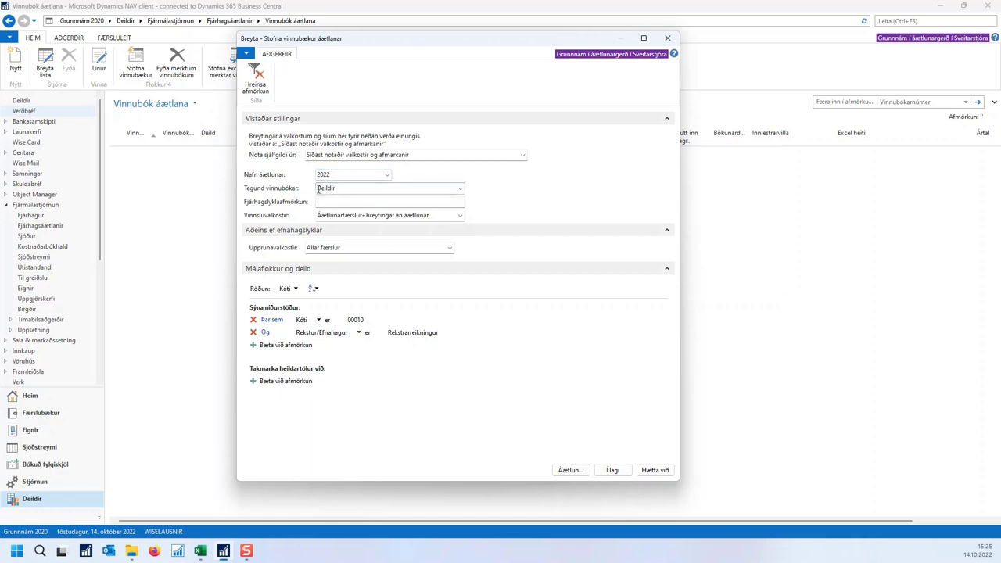
click(432, 201)
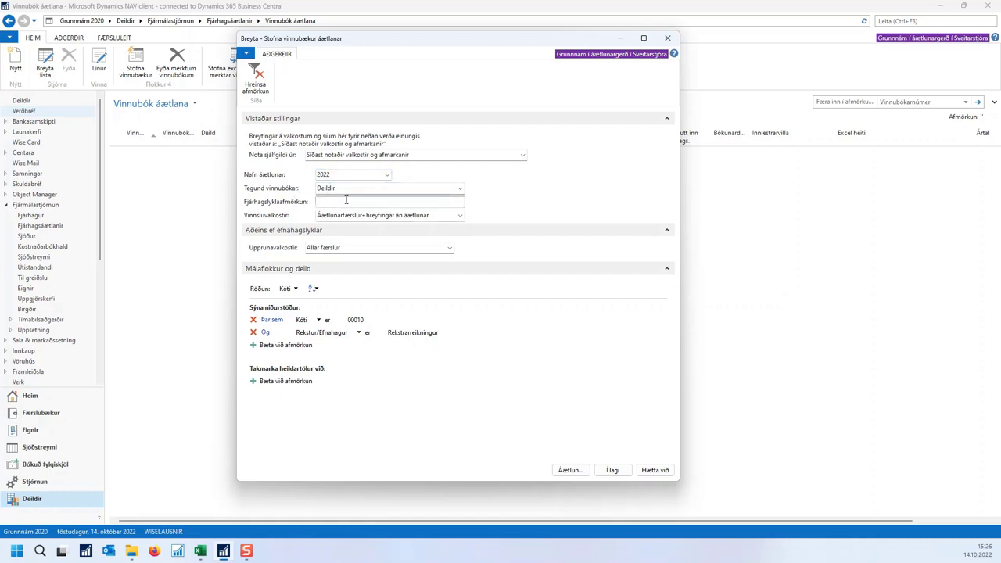
click(387, 189)
click(460, 188)
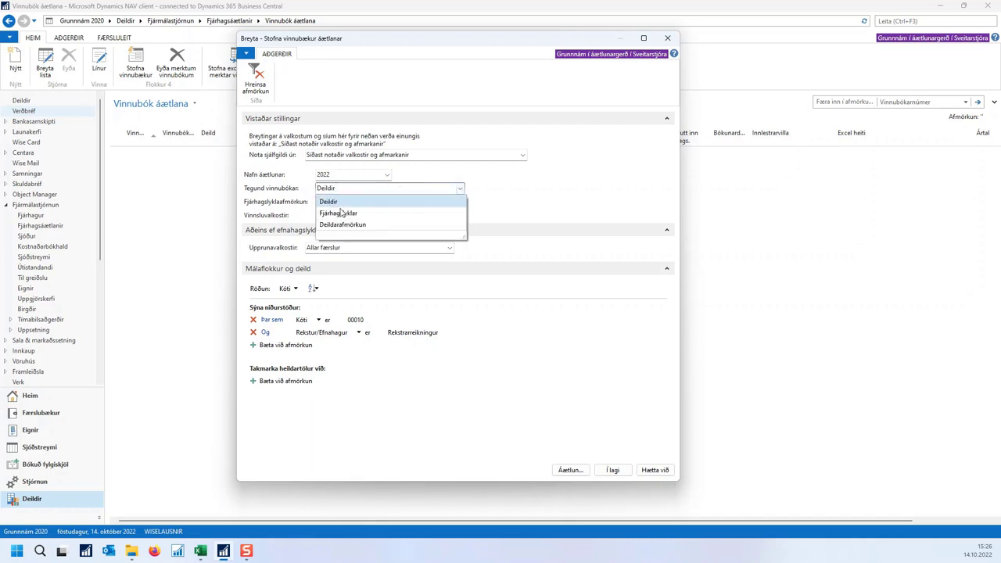
click(342, 200)
click(353, 199)
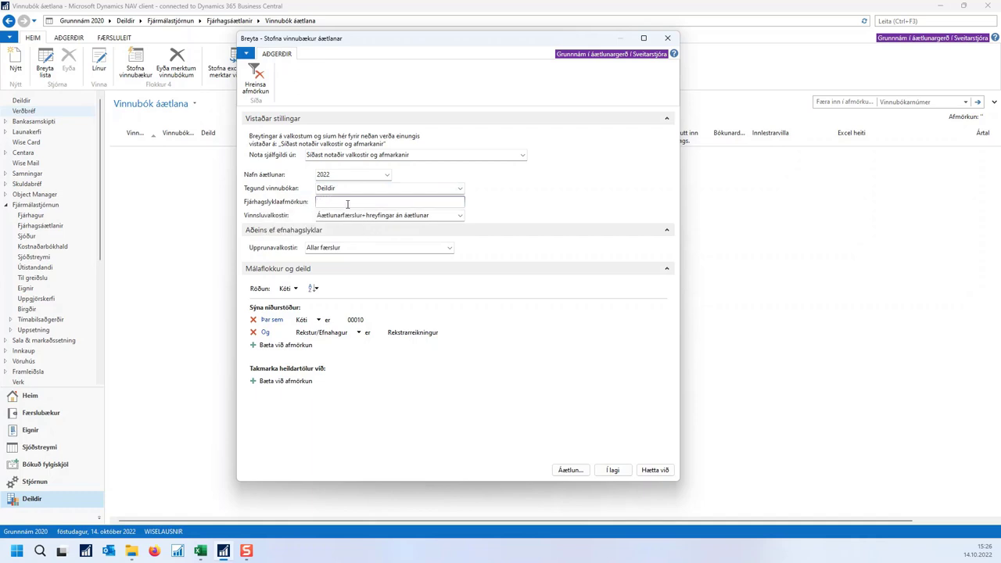
Choose Áætlunarfærslur+hreyfingar án áætlunar as the processing option for the workbook
click(397, 216)
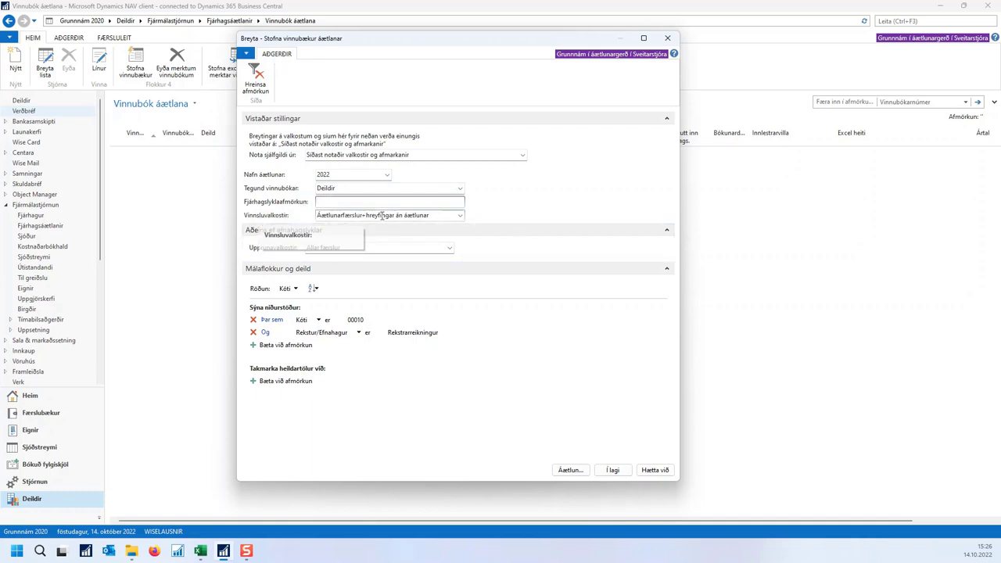
click(460, 216)
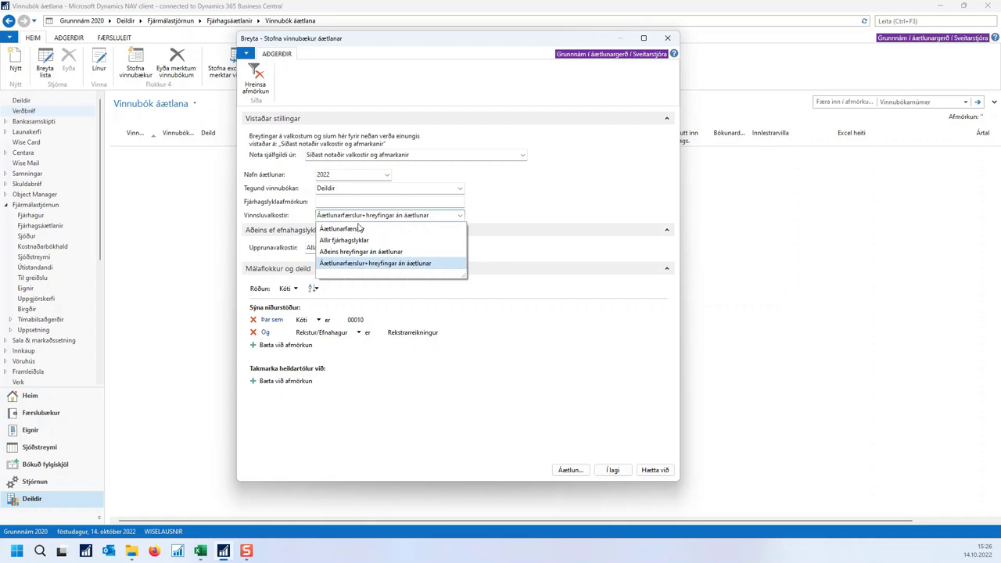
click(341, 264)
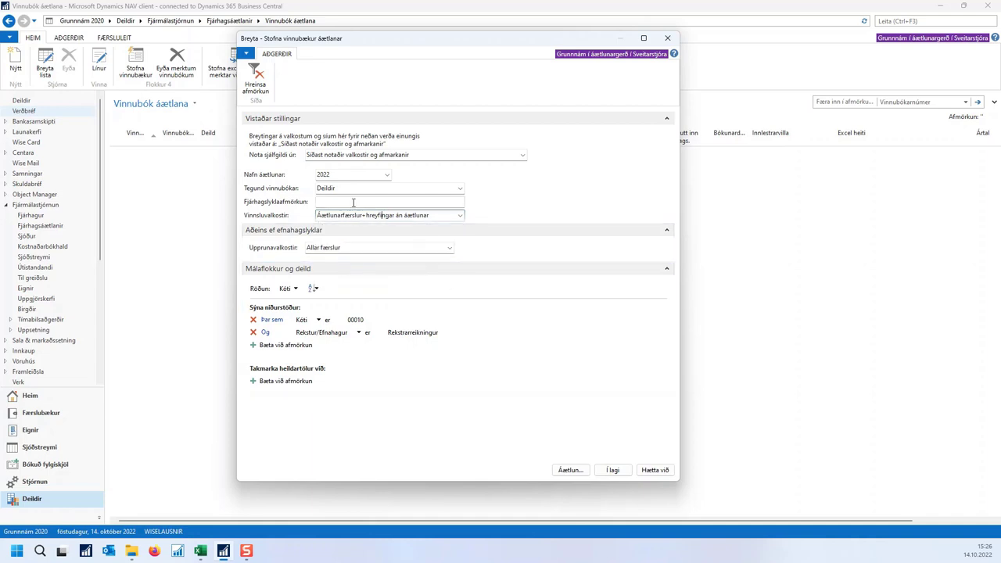
Create the workbook for Kóti 00010 and Rekstrarreikningur, keeping Allar færslur as the source option
click(365, 321)
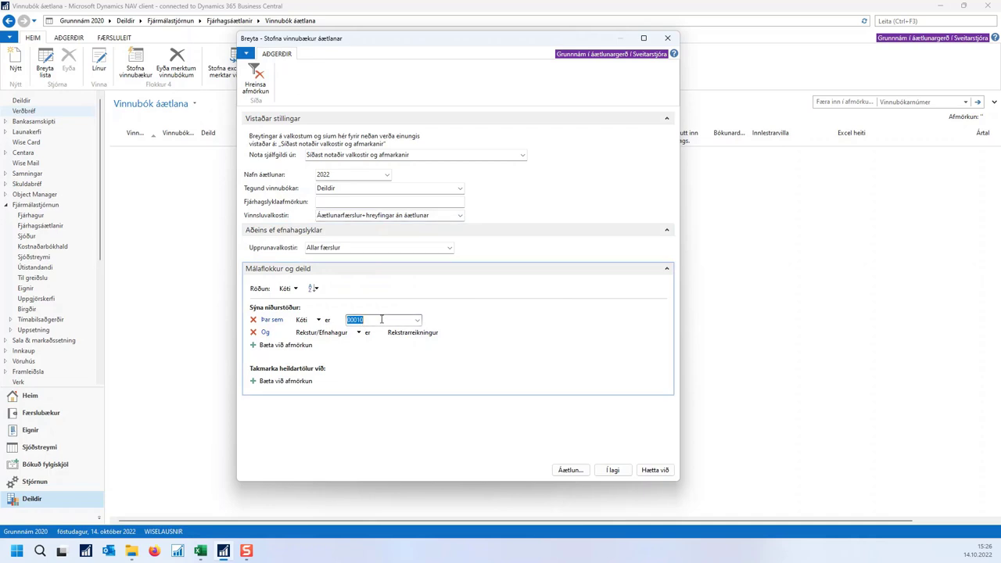
click(439, 335)
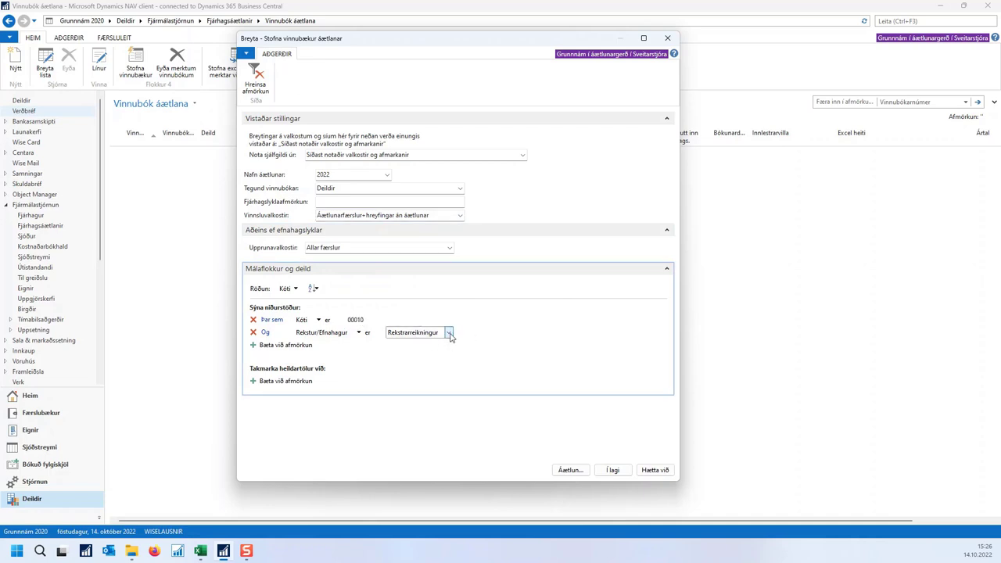
click(382, 325)
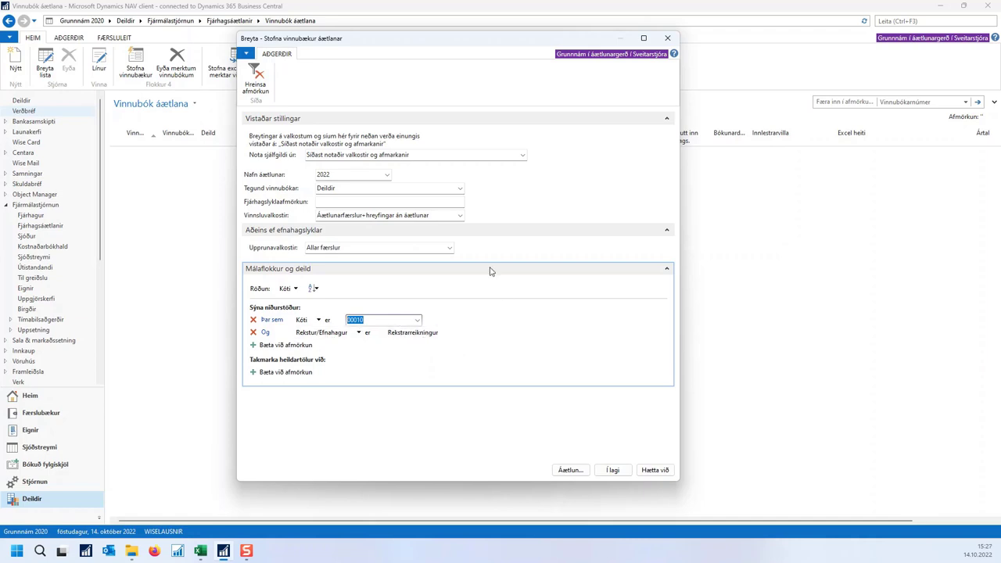
click(451, 248)
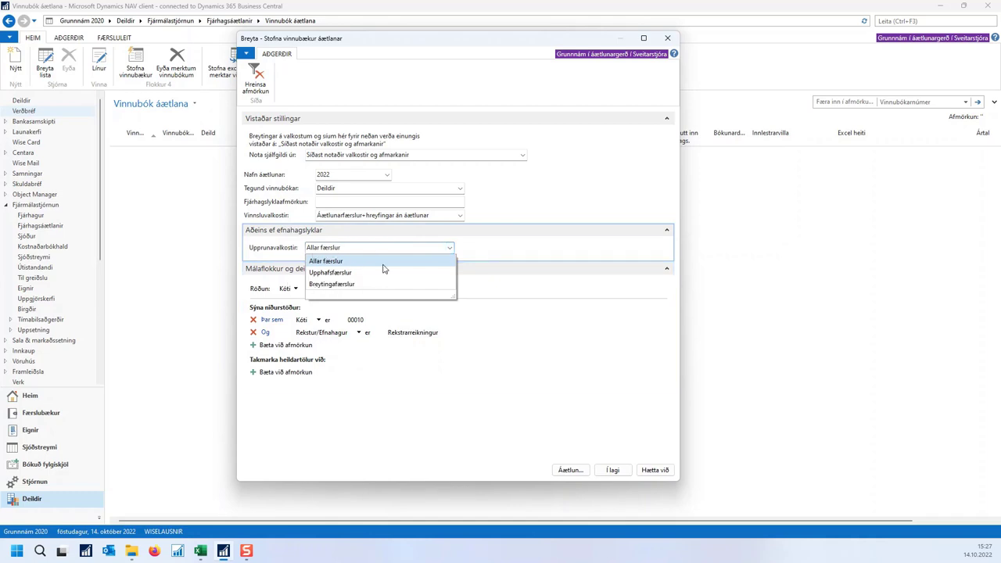
click(346, 249)
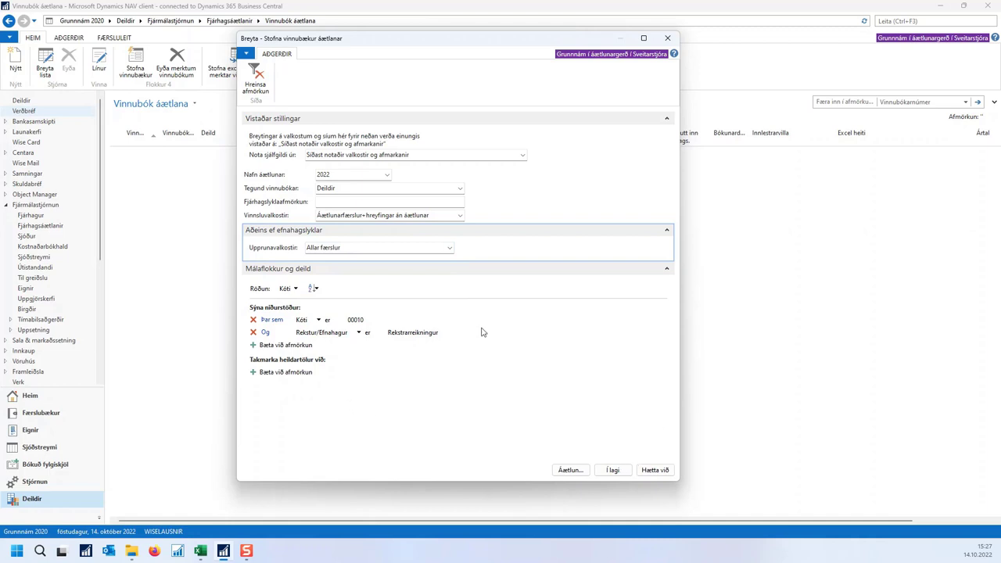
click(615, 471)
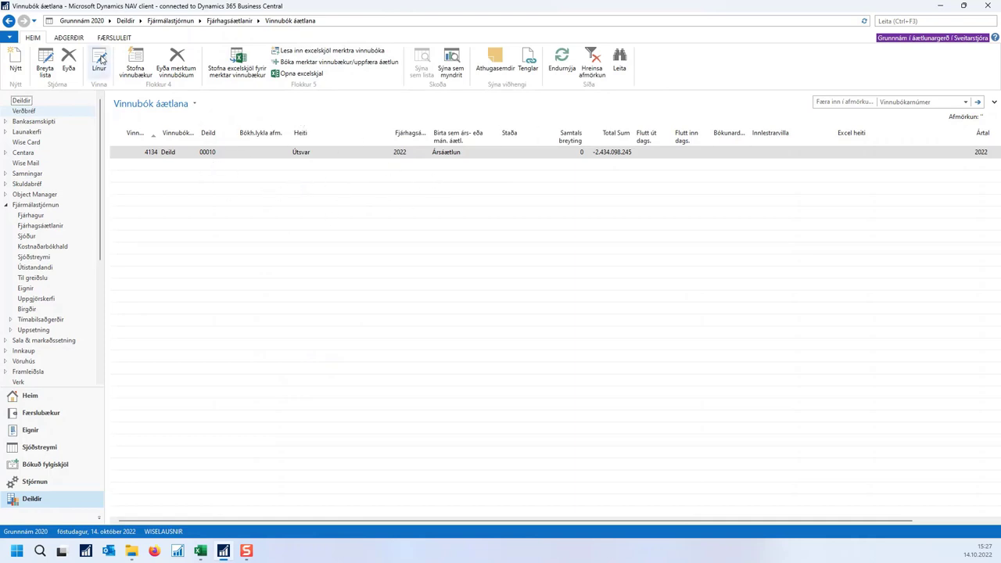
Open the Útsvar workbook's lines and examine the plan amount and already created amount for account 0011
click(100, 60)
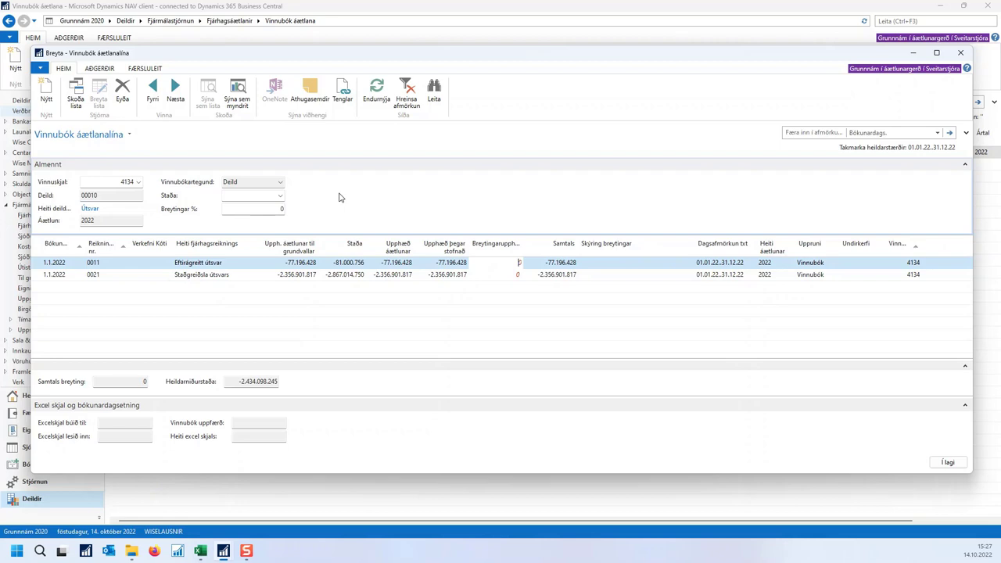
click(406, 266)
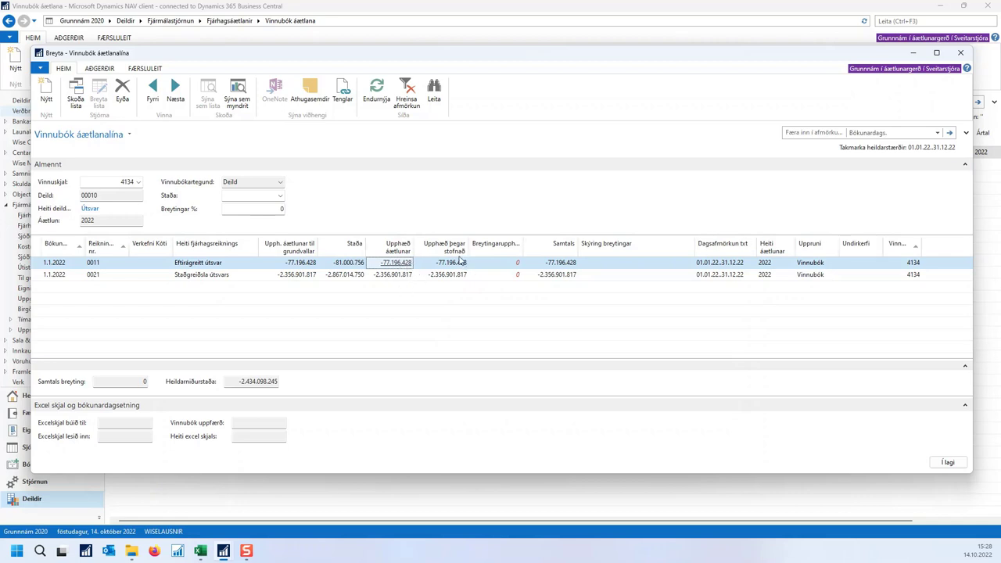
click(450, 266)
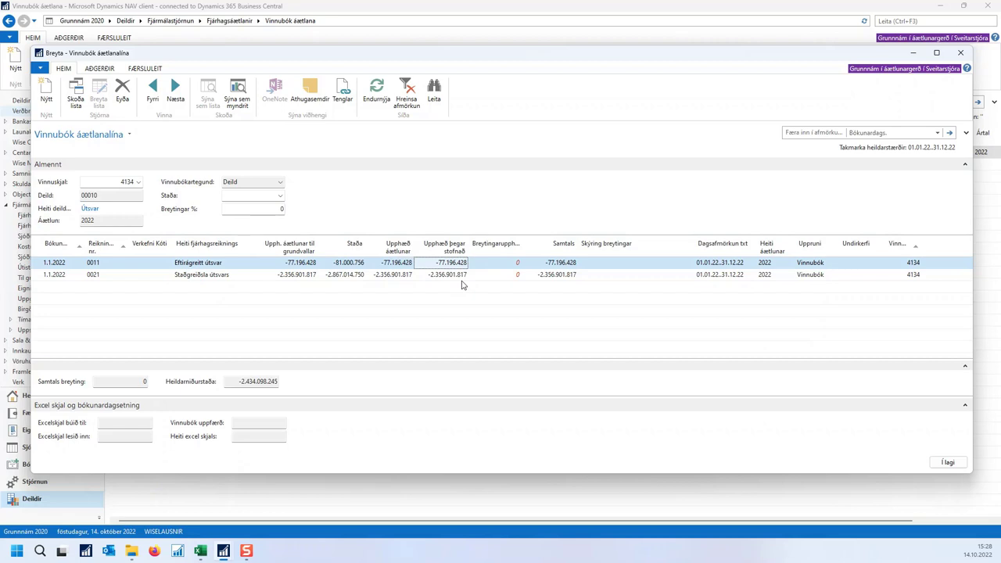
click(393, 264)
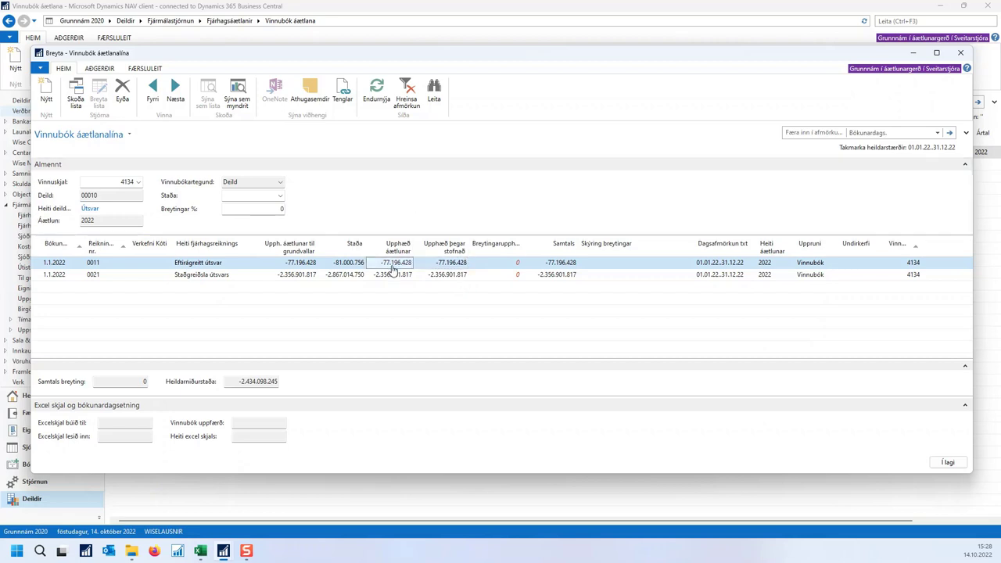
click(442, 265)
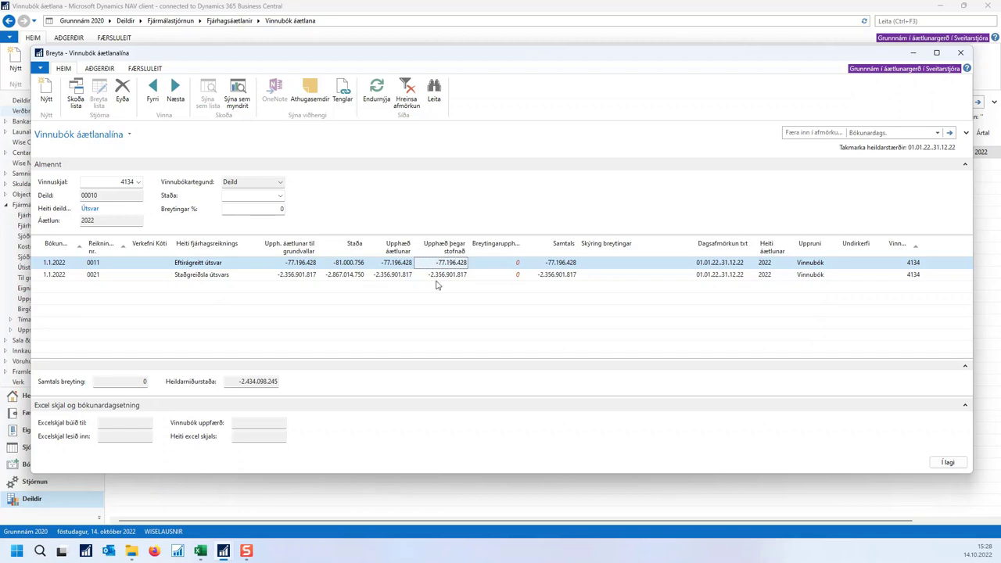
Enter a change amount of -500.000 on the line for account 0011
click(514, 263)
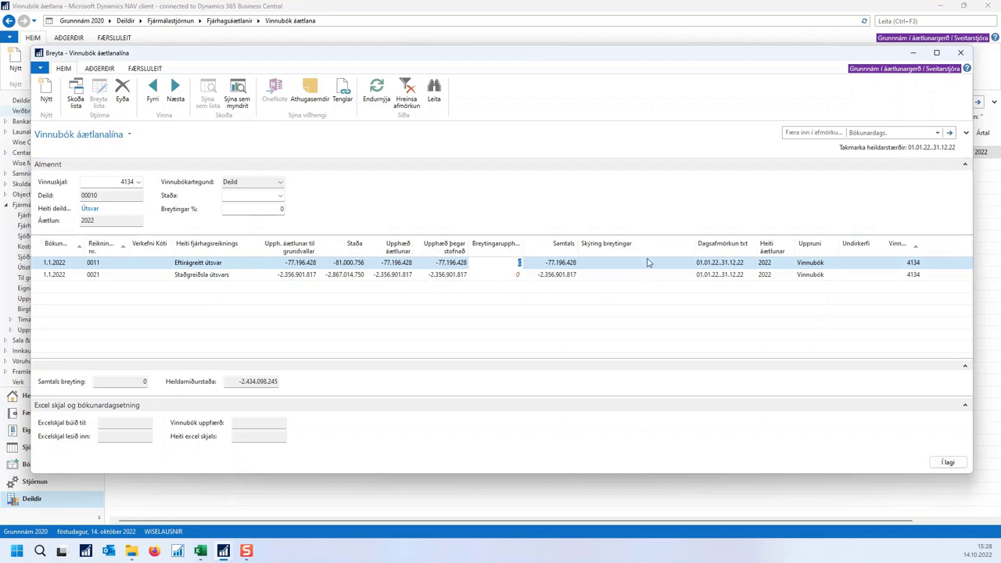
click(482, 262)
double_click(482, 262)
text(-500.000)
key(Tab)
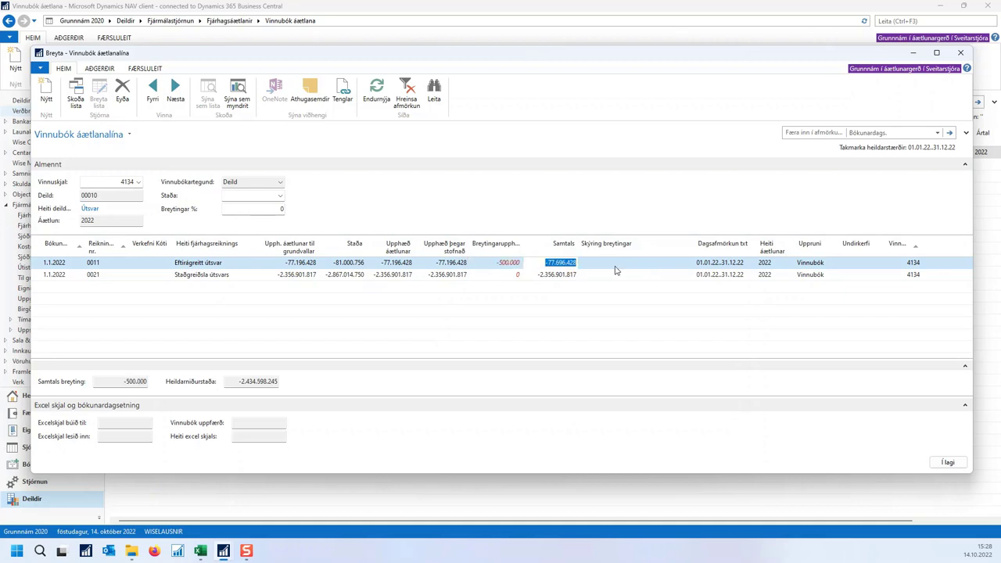
Set the total (Samtals) for account 0011 to -80.000.000
text(-)
key(BackSpace)
key(BackSpace)
key(BackSpace)
key(BackSpace)
key(BackSpace)
key(BackSpace)
key(BackSpace)
key(shift+Tab)
key(shift+Tab)
key(Tab)
key(Tab)
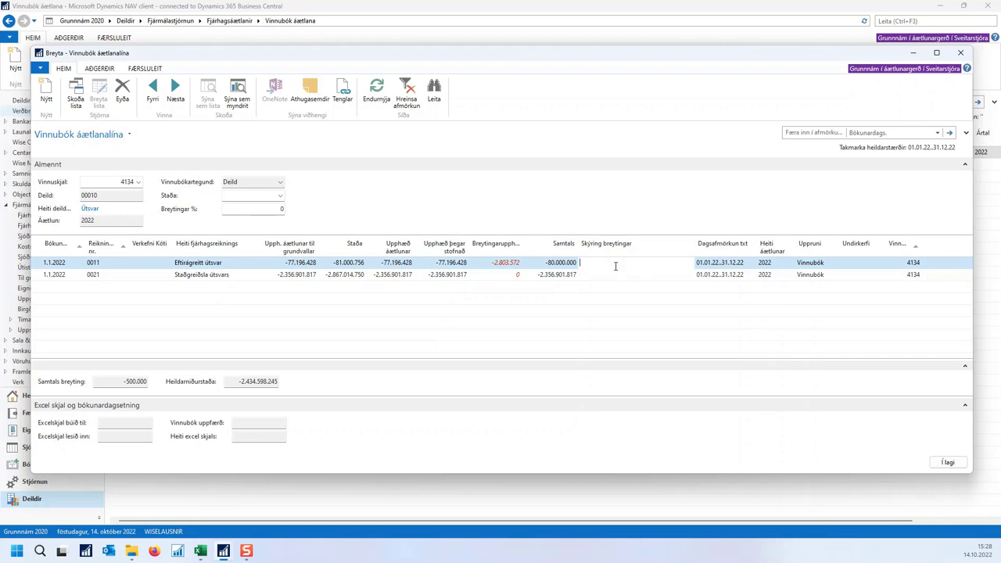
Enter "Breyting á tekjum" as the change explanation for account 0011
text(Breytuign)
text(ng)
key(BackSpace)
key(BackSpace)
key(BackSpace)
key(BackSpace)
text(ing á tekjum)
key(Tab)
click(618, 264)
Close the workbook lines and create an Excel document for the marked workbook
click(100, 69)
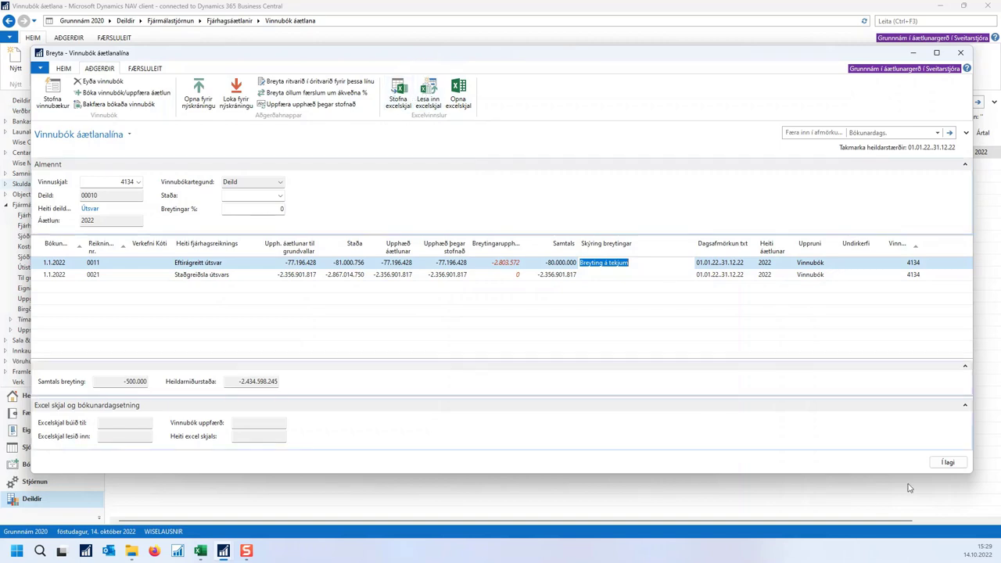
click(948, 462)
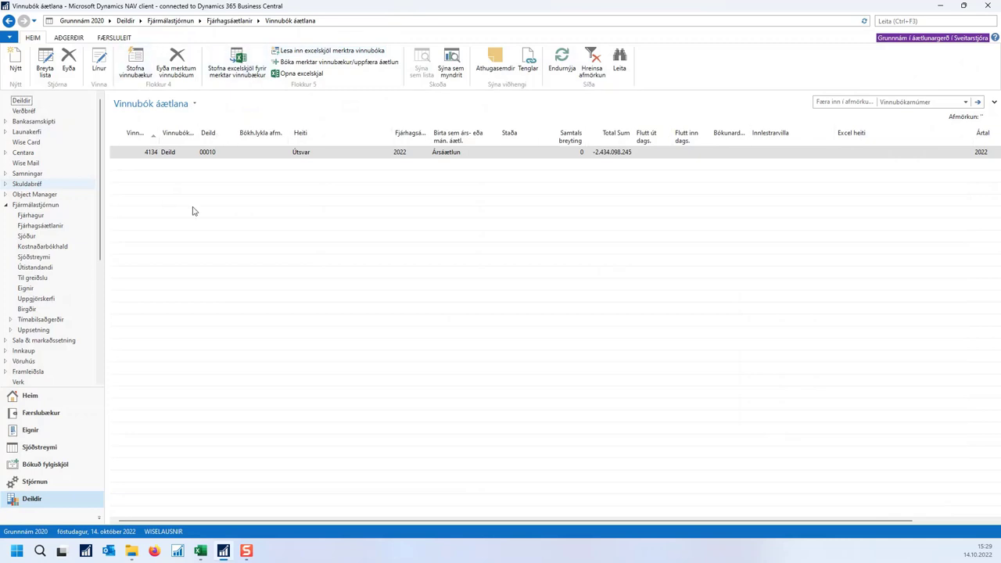
click(230, 68)
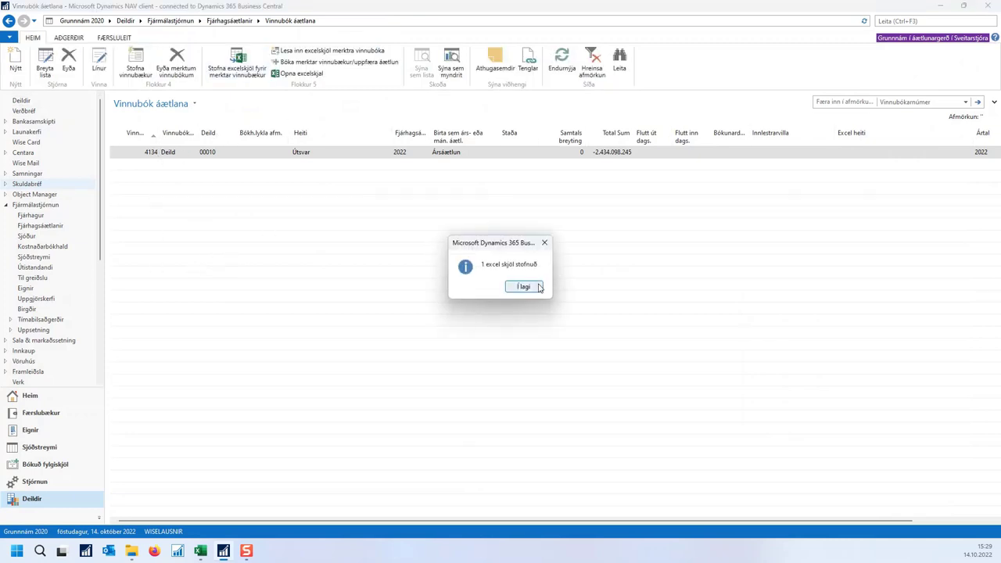
click(524, 286)
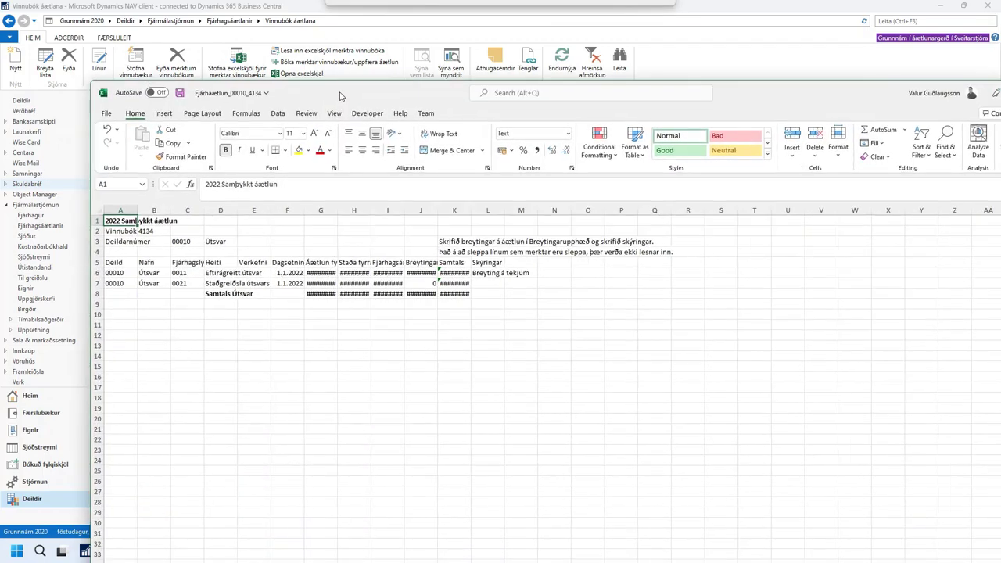
In Excel, maximize Fjárháætlun_00010_4134, fit columns A to L to their contents and select the change amount for account 0021
double_click(342, 95)
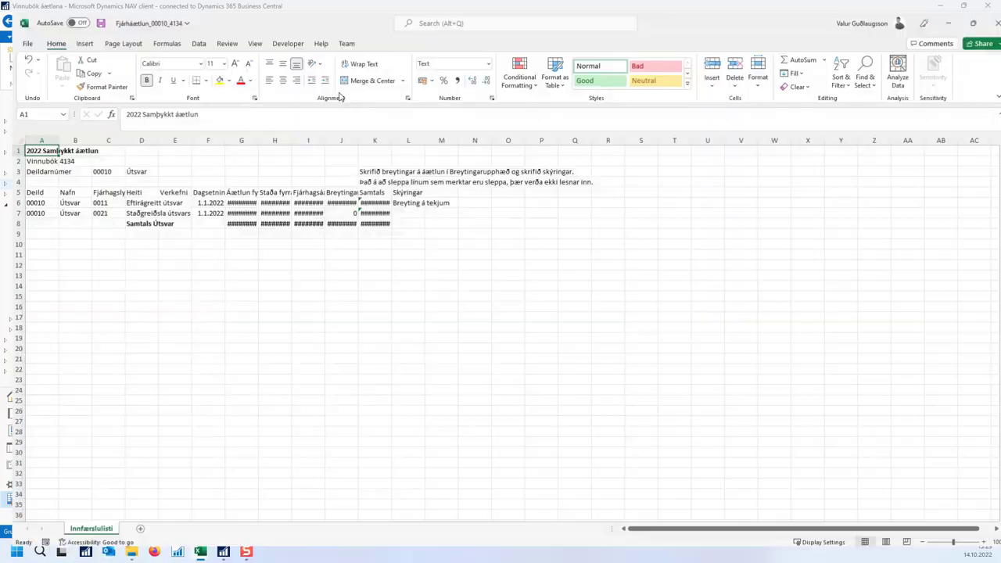
drag(30, 130, 403, 132)
double_click(413, 130)
click(493, 205)
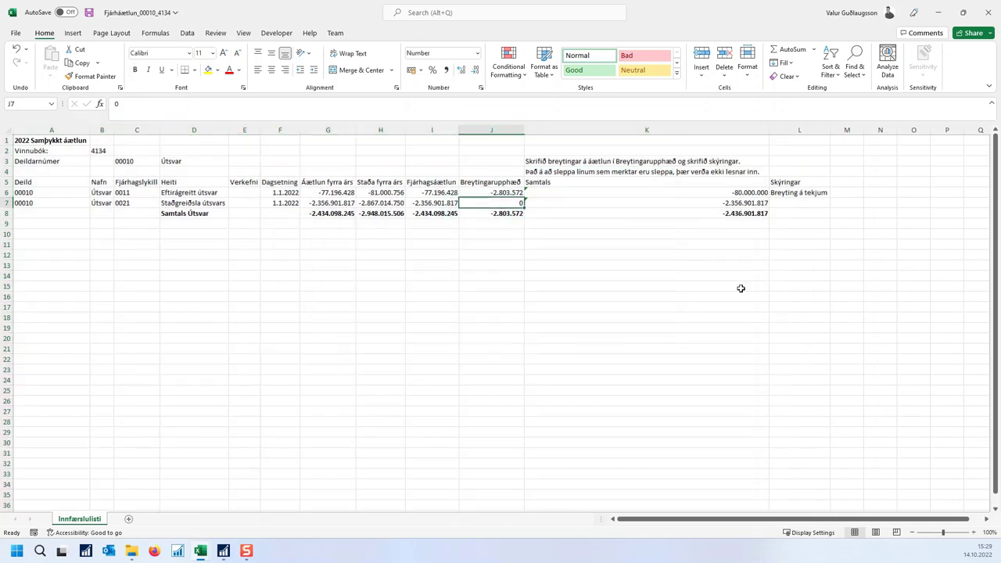
Enter a change amount of -5000000 for account 0021 with the explanation "Lesið inn úr excel", and save and close the file
text(-5000000)
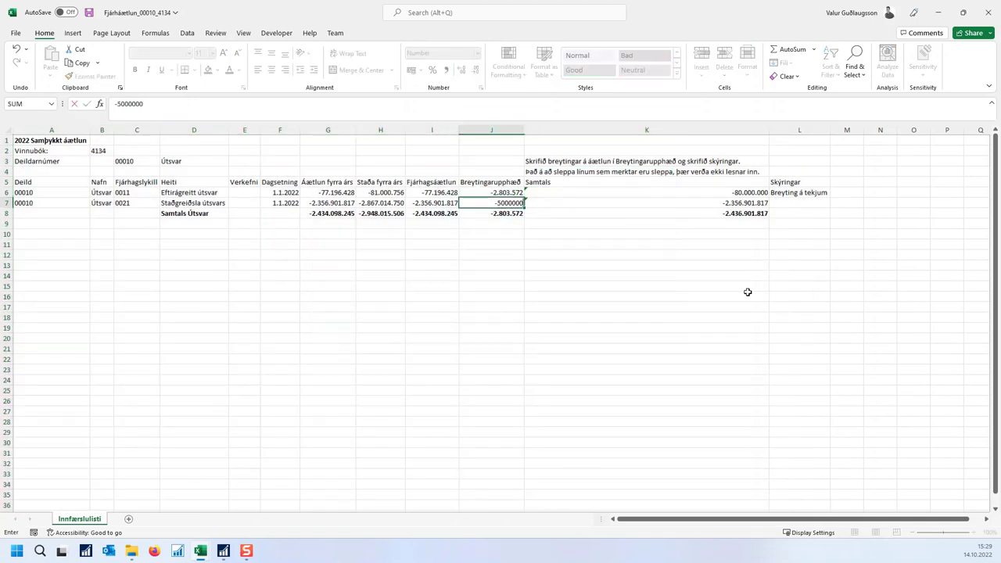
key(Tab)
key(Tab)
text(Les)
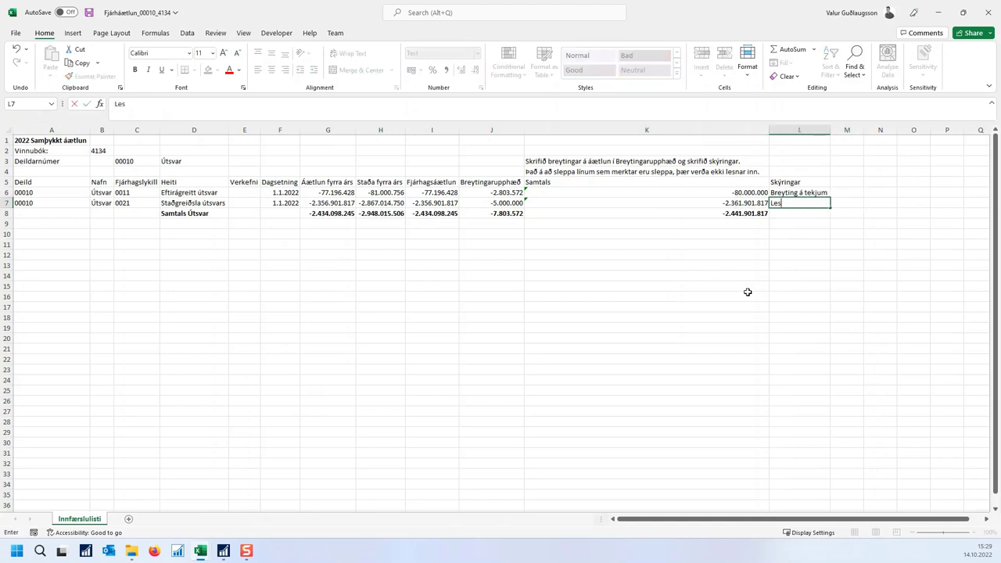
text(ið inn úr excel)
key(Return)
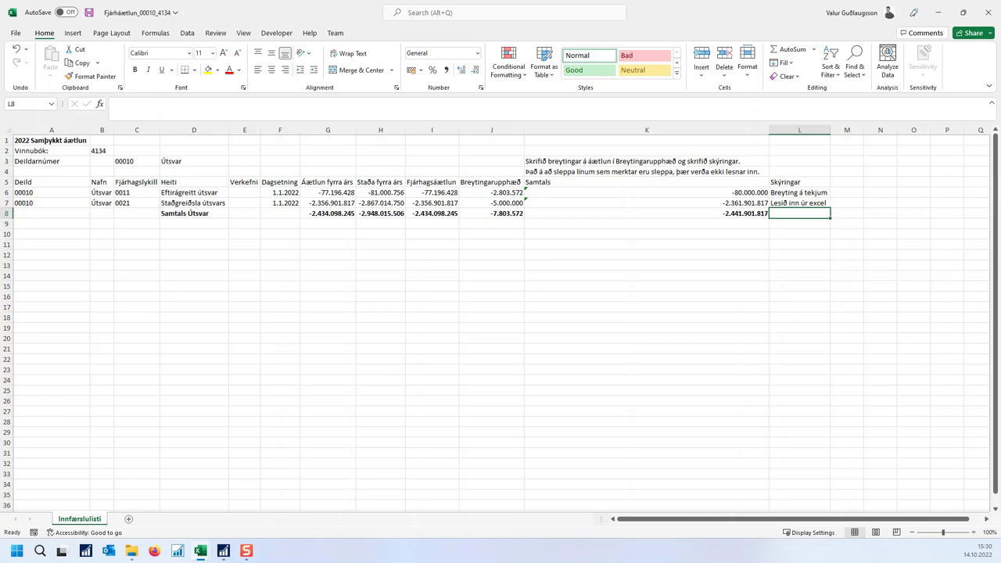
click(89, 13)
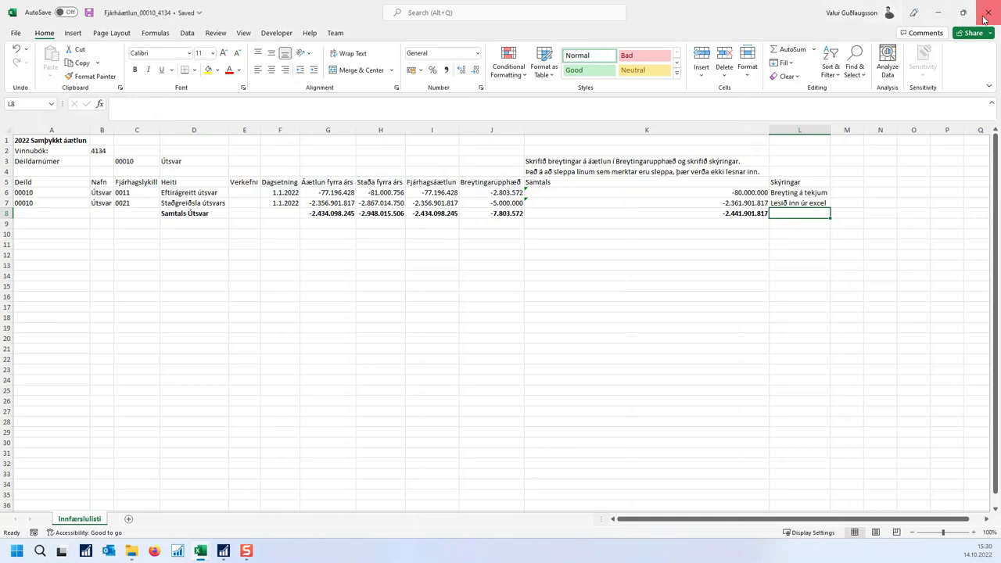
click(985, 15)
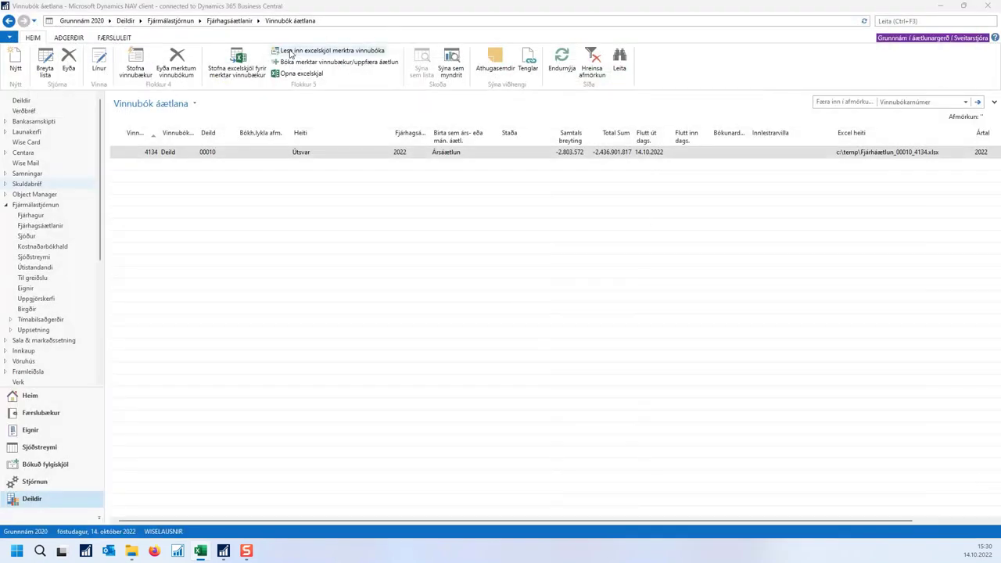
In Dynamics NAV, read in the Excel document of the marked workbook and open the workbook's lines
click(291, 53)
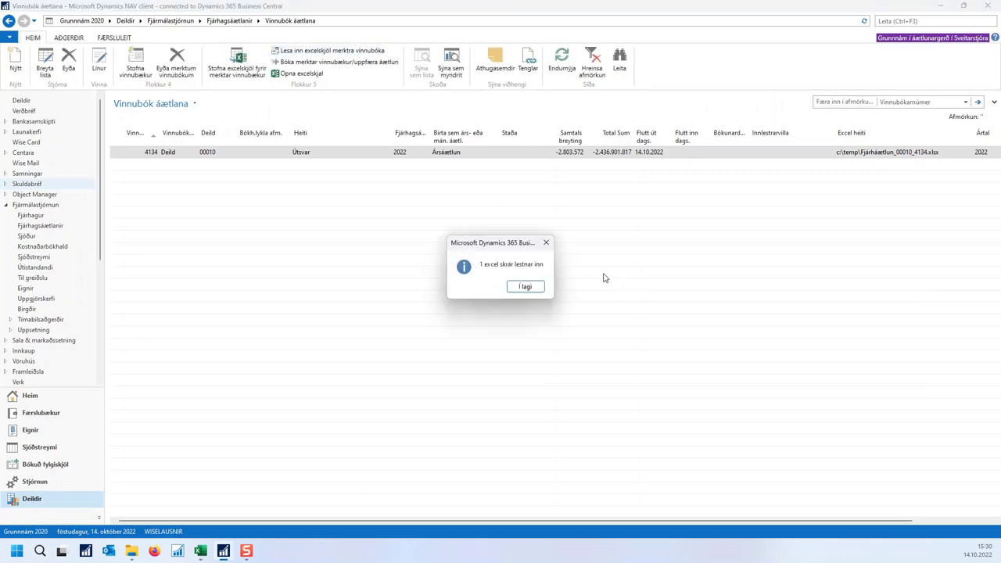
click(525, 286)
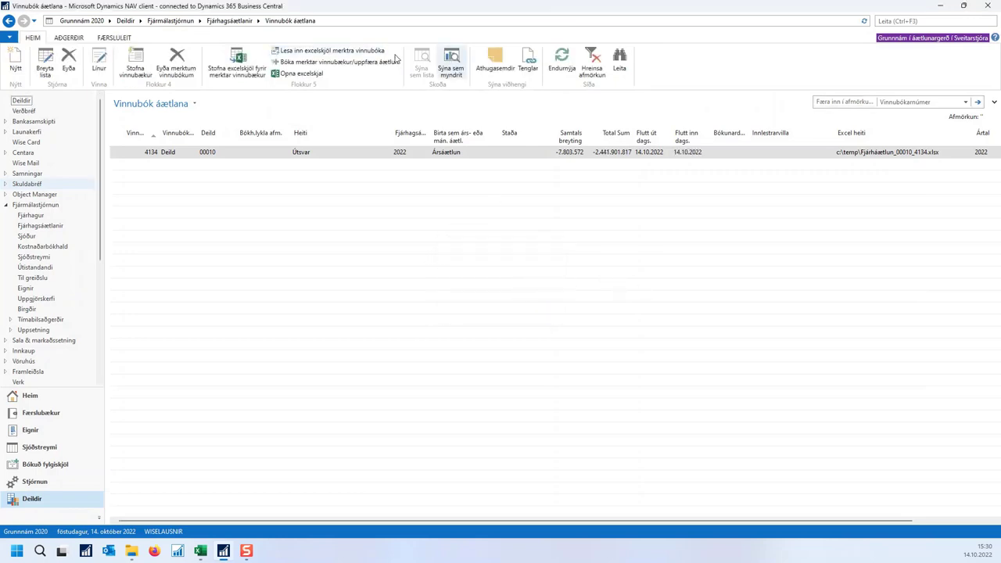
click(99, 63)
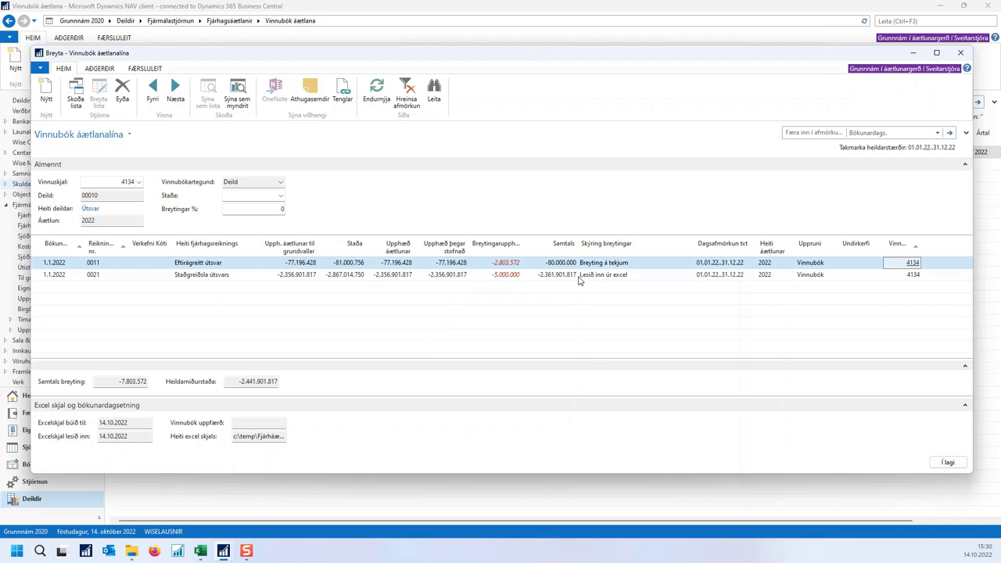
Try the statuses Í vinnslu and Tilbúin til bókunar on the workbook, and set the status back to blank
click(281, 198)
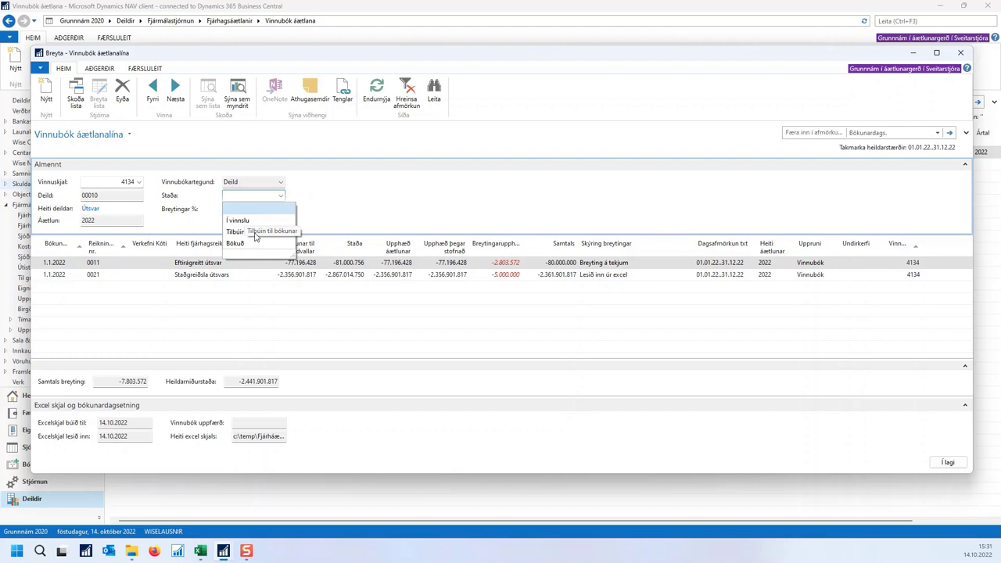
click(283, 197)
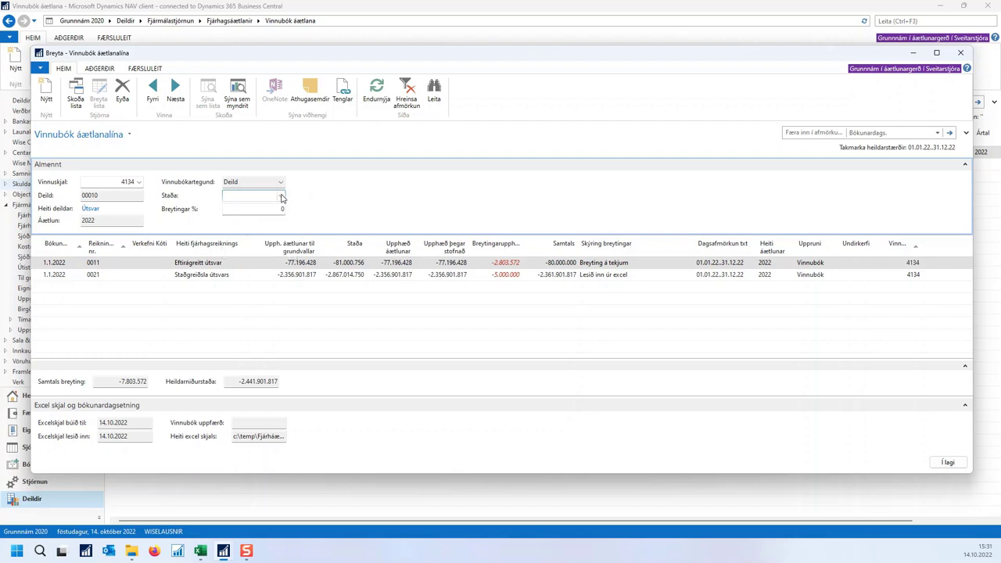
click(283, 197)
click(255, 222)
click(282, 197)
click(251, 233)
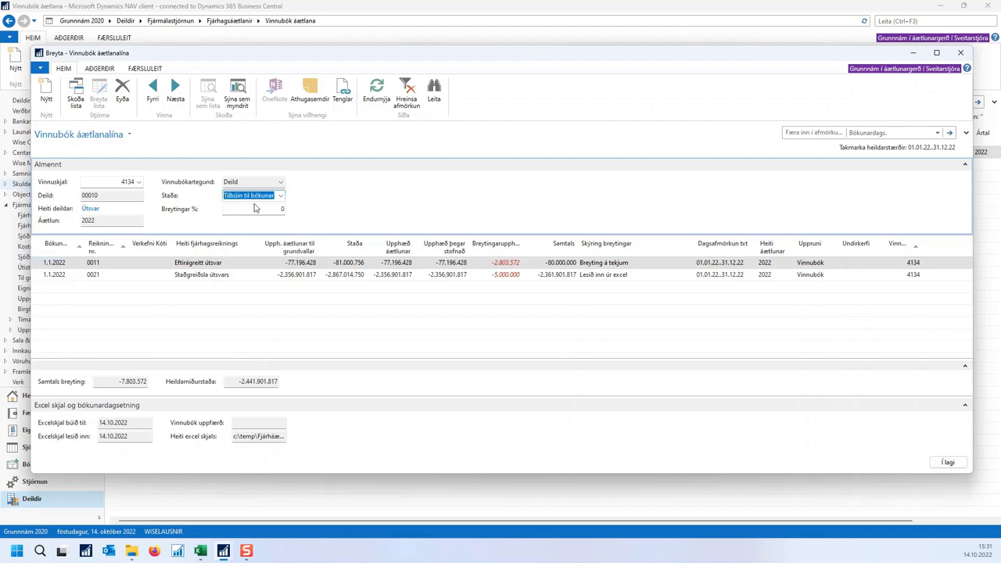
click(280, 198)
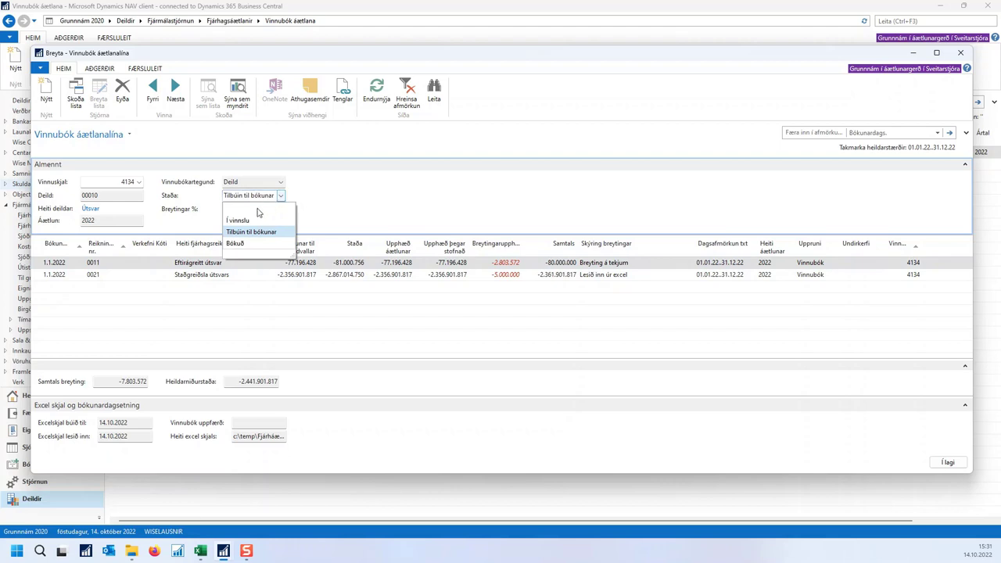
click(258, 211)
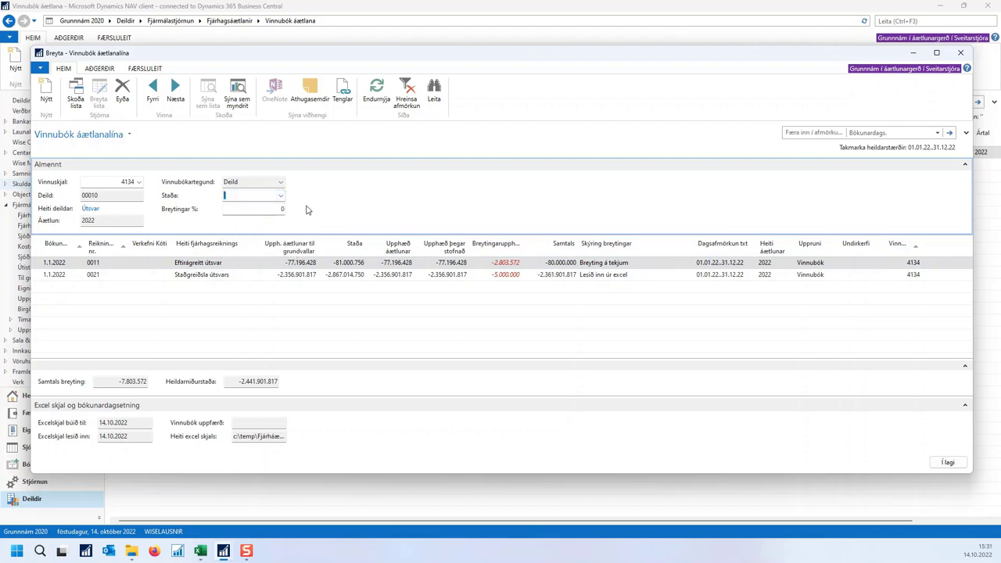
Set Breytingar % to 50 and change all the workbook's entries by that percentage
click(258, 209)
text(50)
key(Tab)
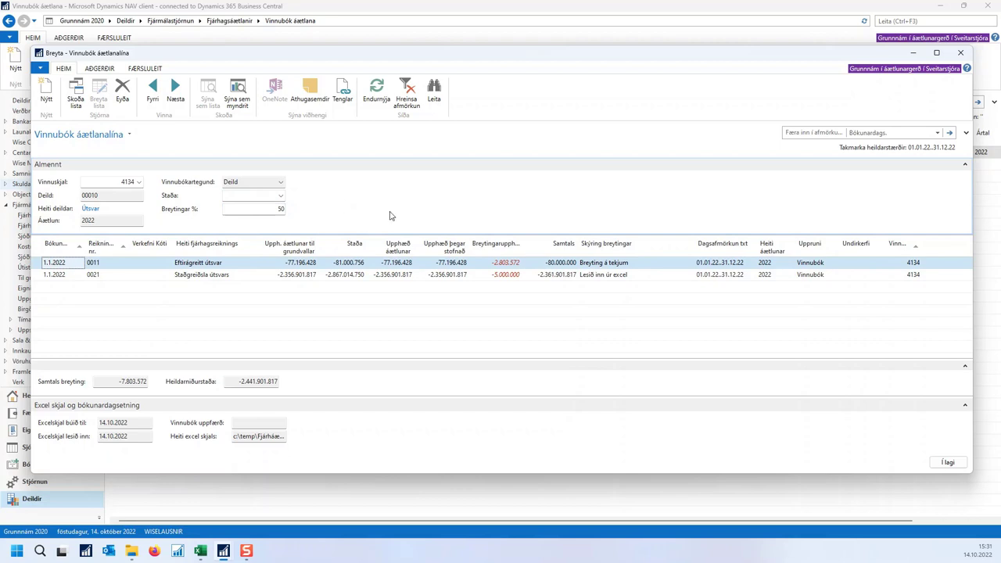
click(278, 209)
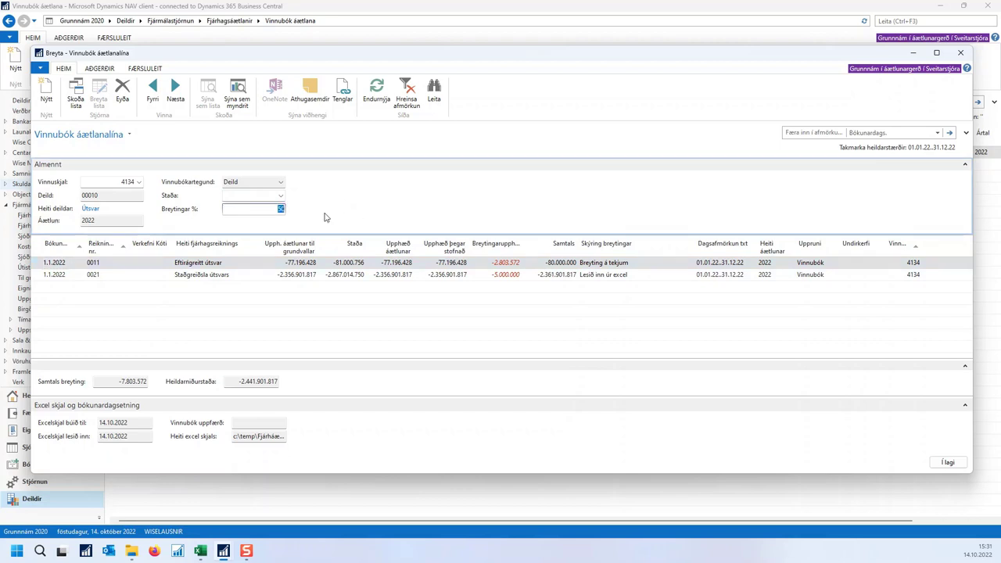
click(108, 68)
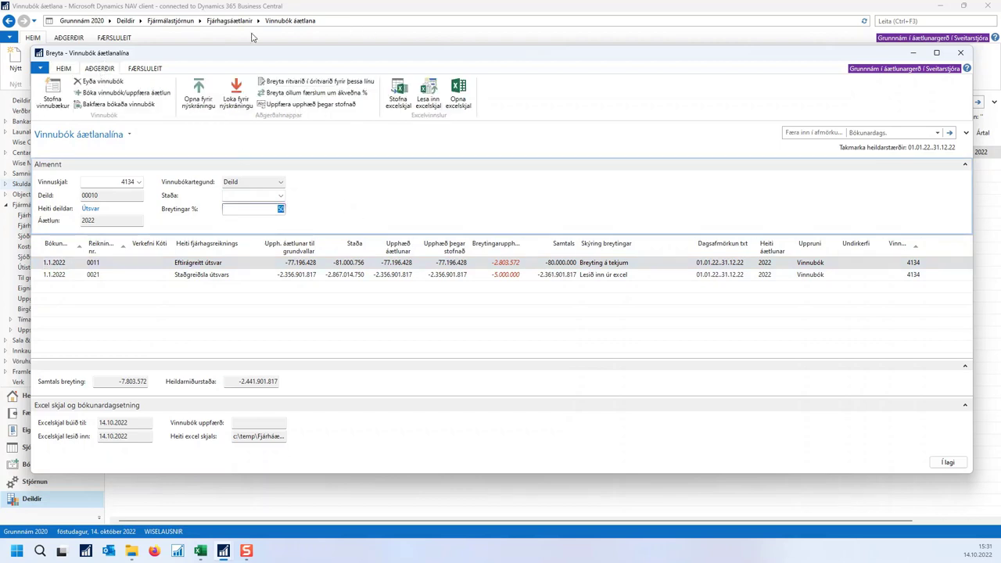
click(300, 94)
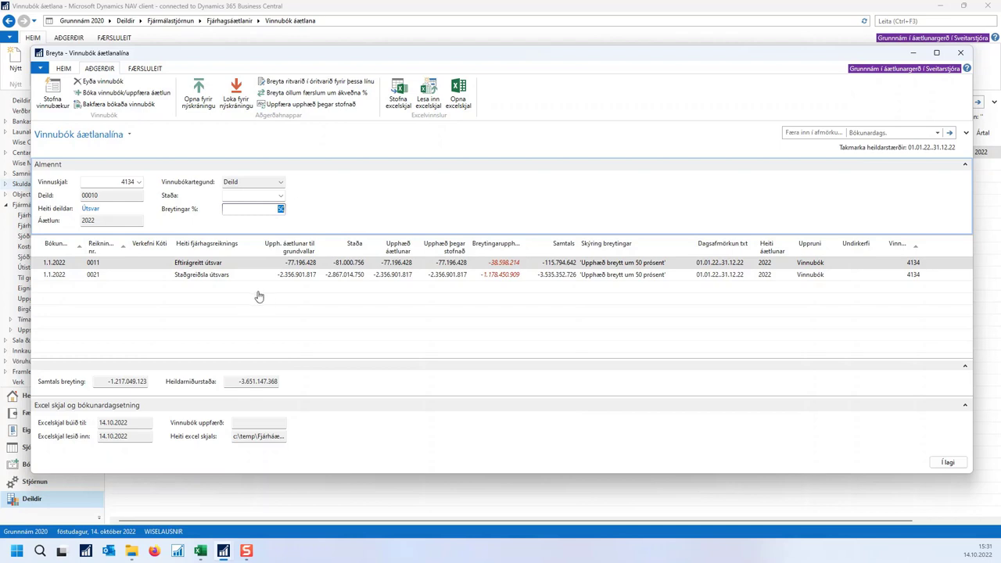
Set Breytingar % to 1 and change all the workbook's entries by that percentage
key(Tab)
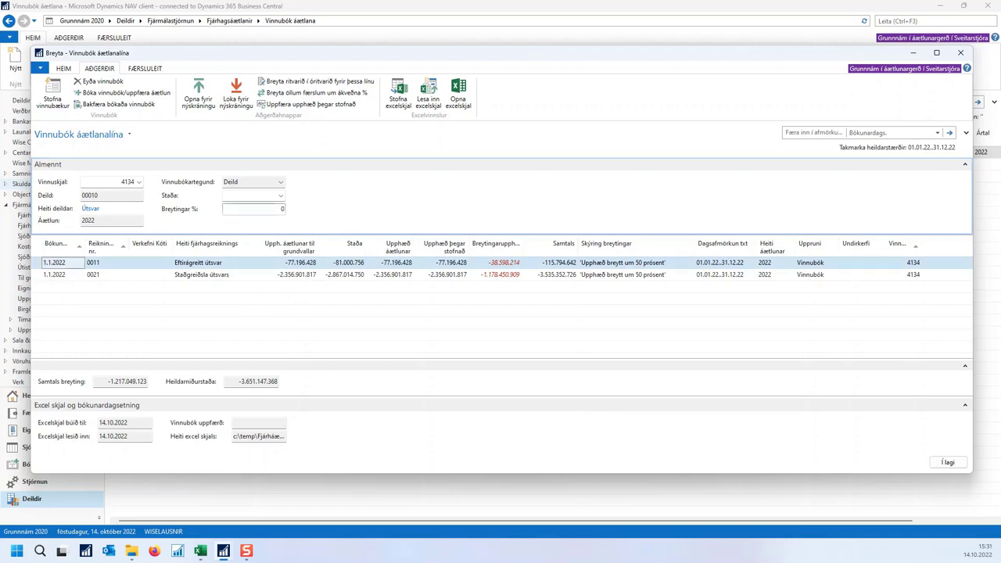
click(335, 97)
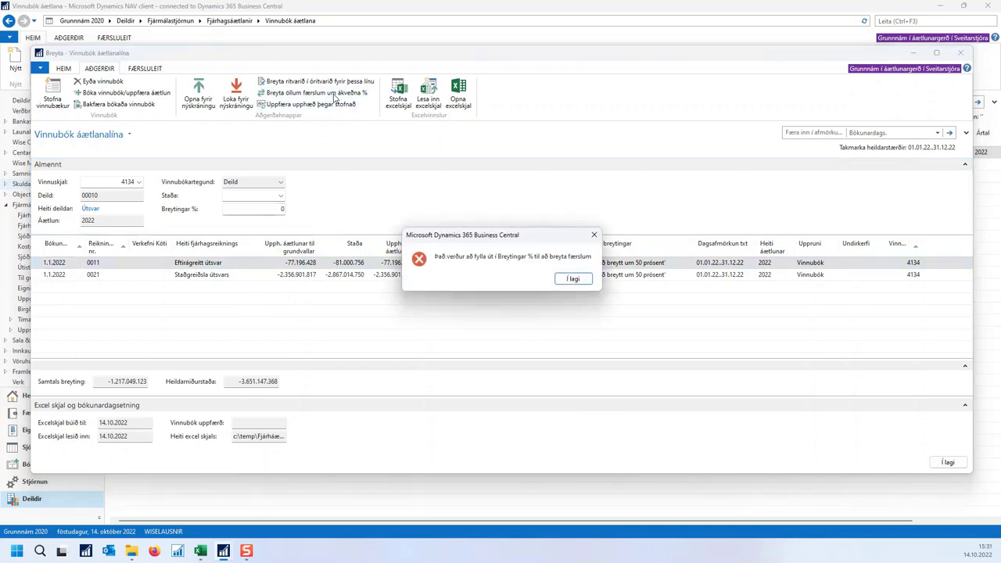
click(571, 282)
click(283, 209)
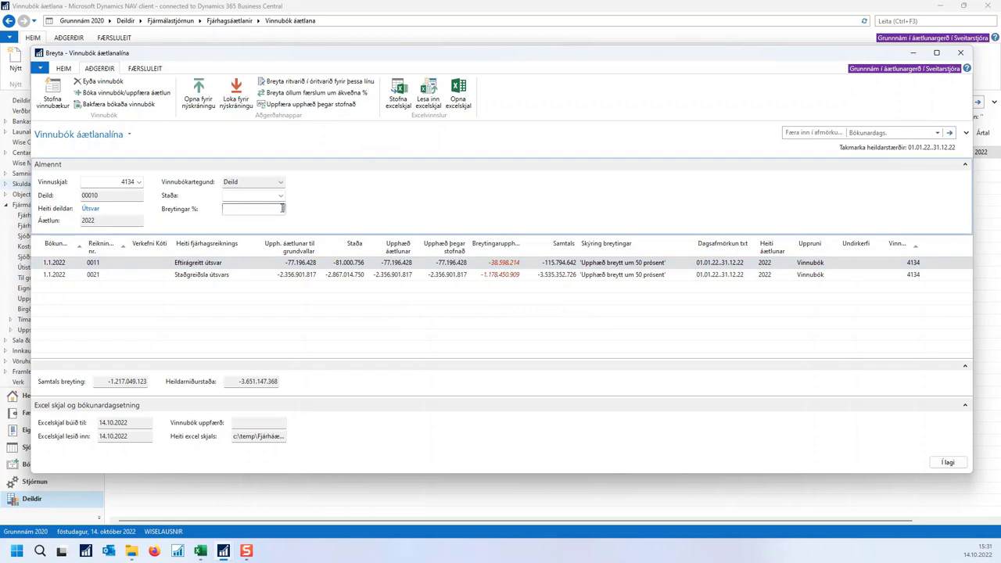
text(1)
key(Tab)
click(313, 92)
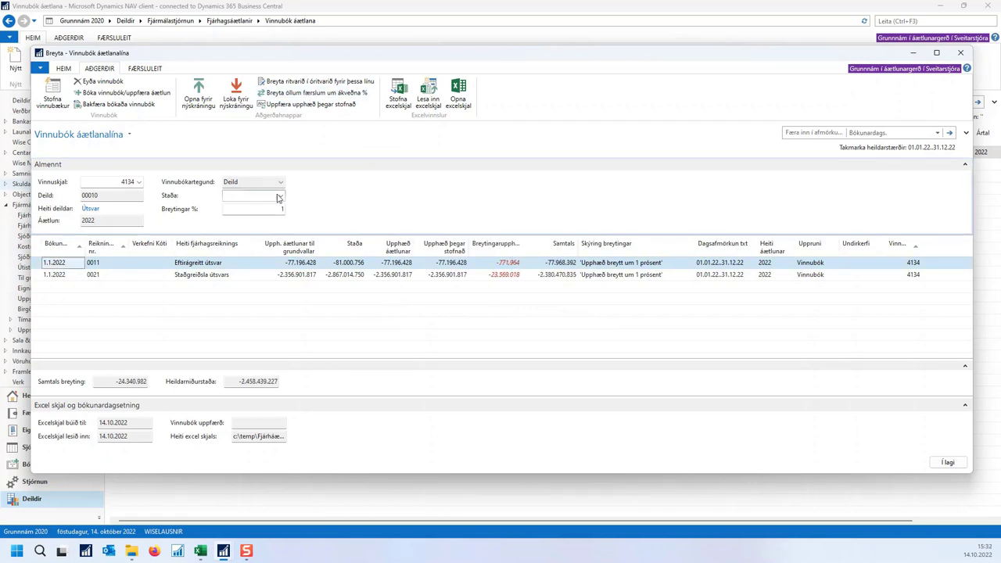
Set the status to Tilbúin til bókunar, post the workbook to update the plan with its Excel-origin entries, and close the lines
click(227, 195)
click(248, 225)
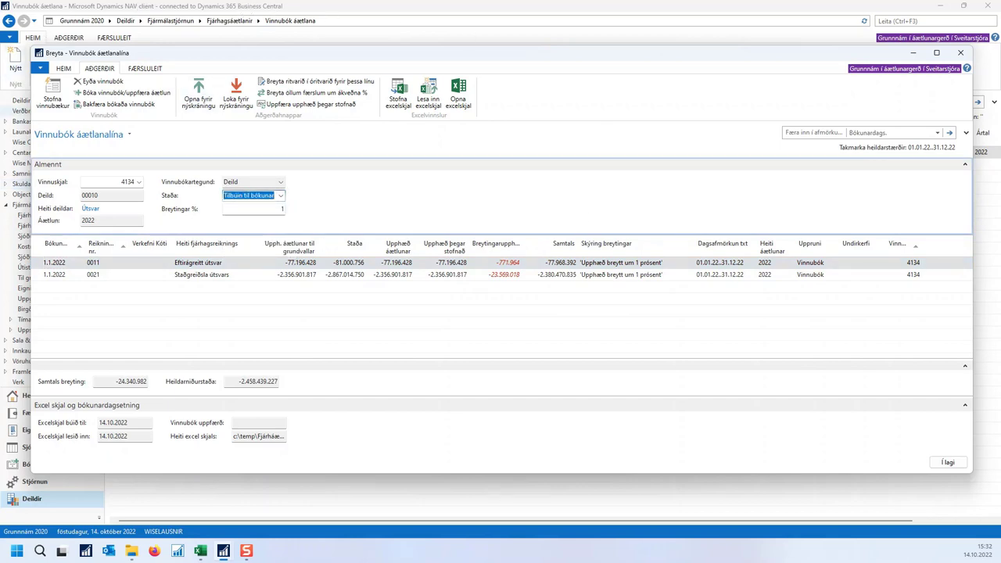
click(97, 94)
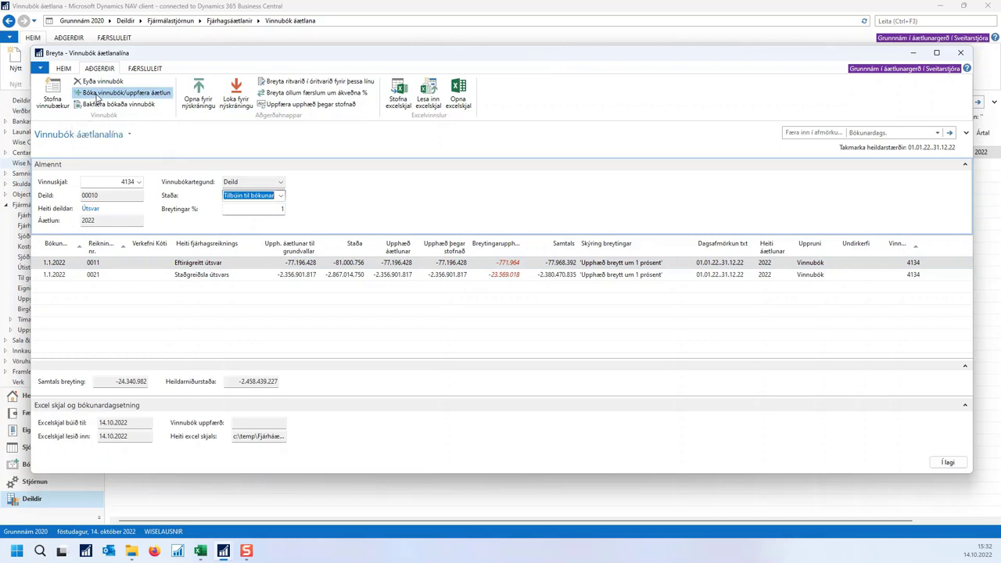
click(501, 281)
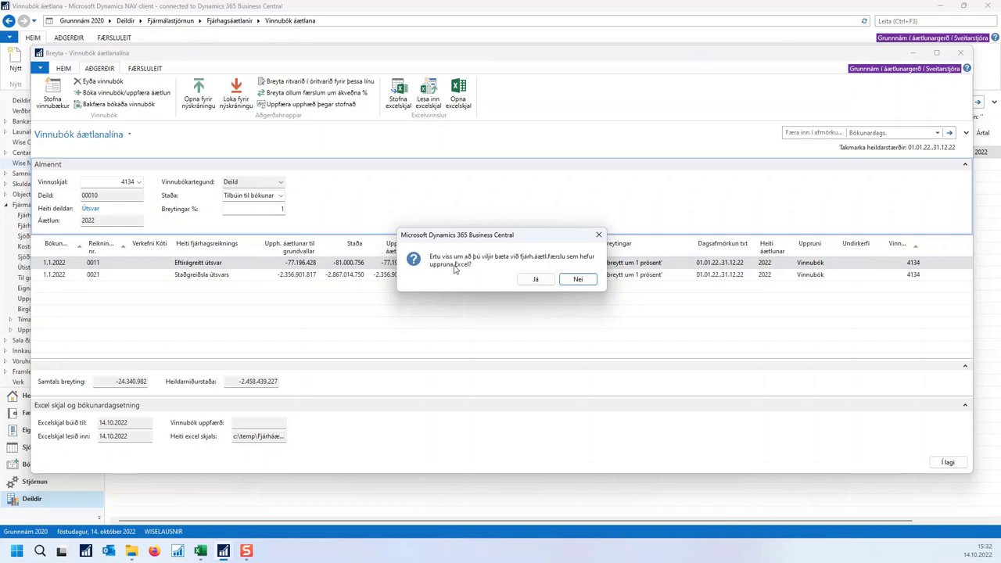
click(536, 280)
click(535, 280)
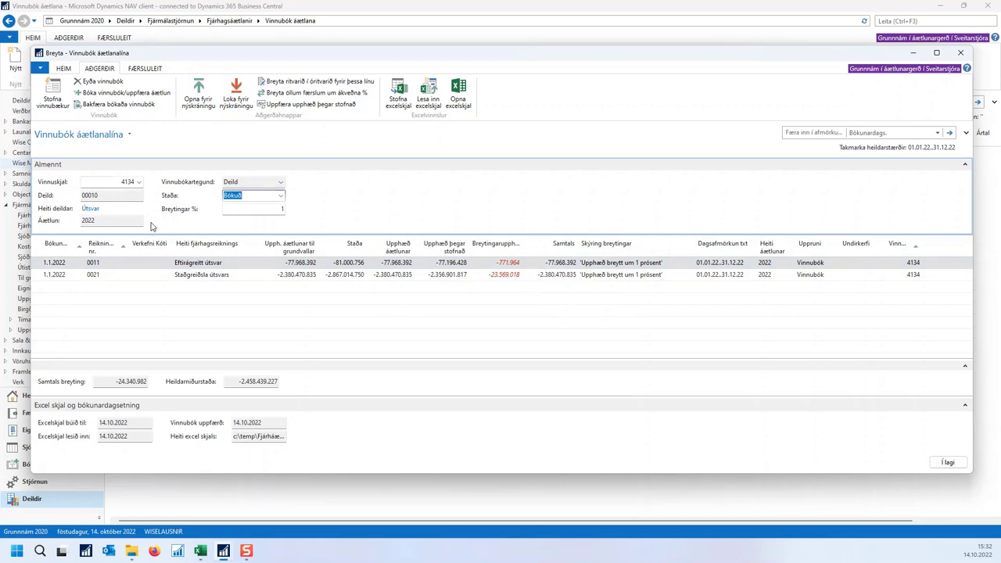
click(254, 198)
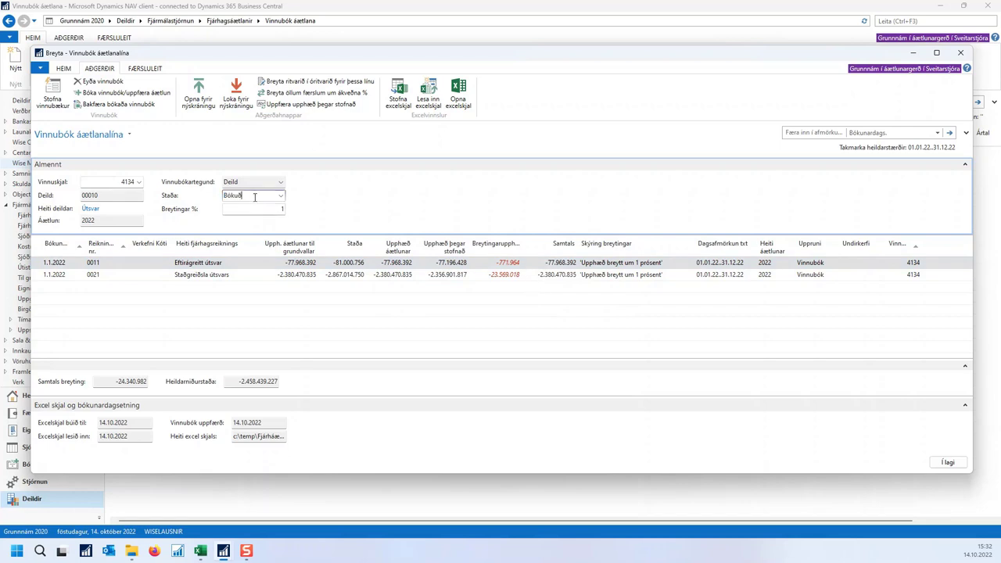
click(948, 463)
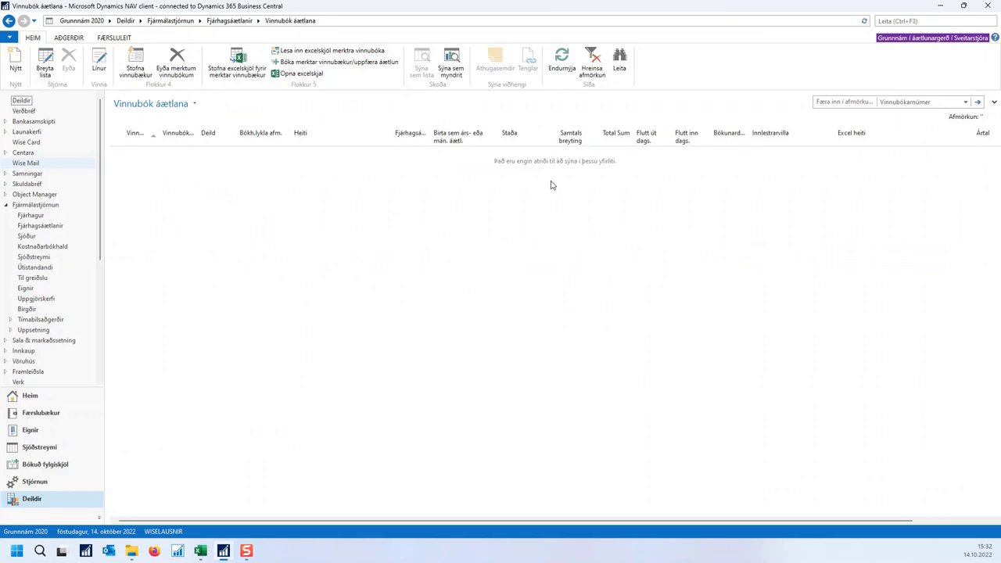
Clear the filters on the workbook list and open the lines of the posted workbook 4134 at its end
click(592, 67)
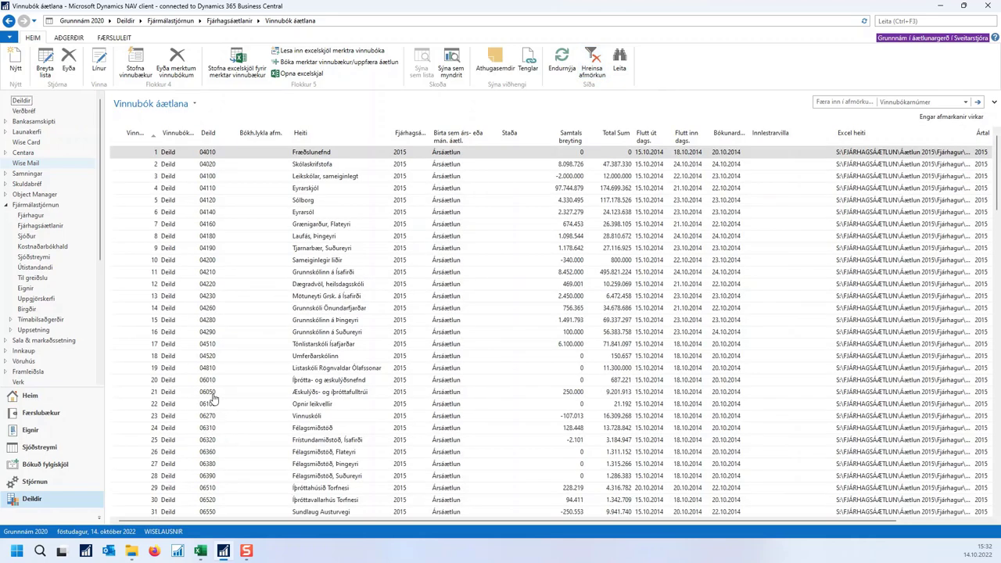
click(259, 393)
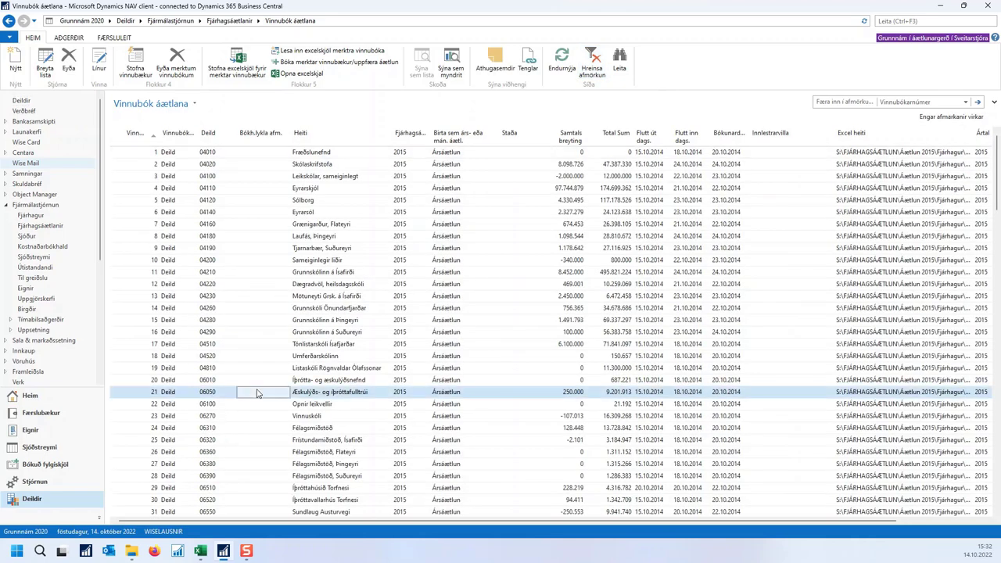
key(ctrl+End)
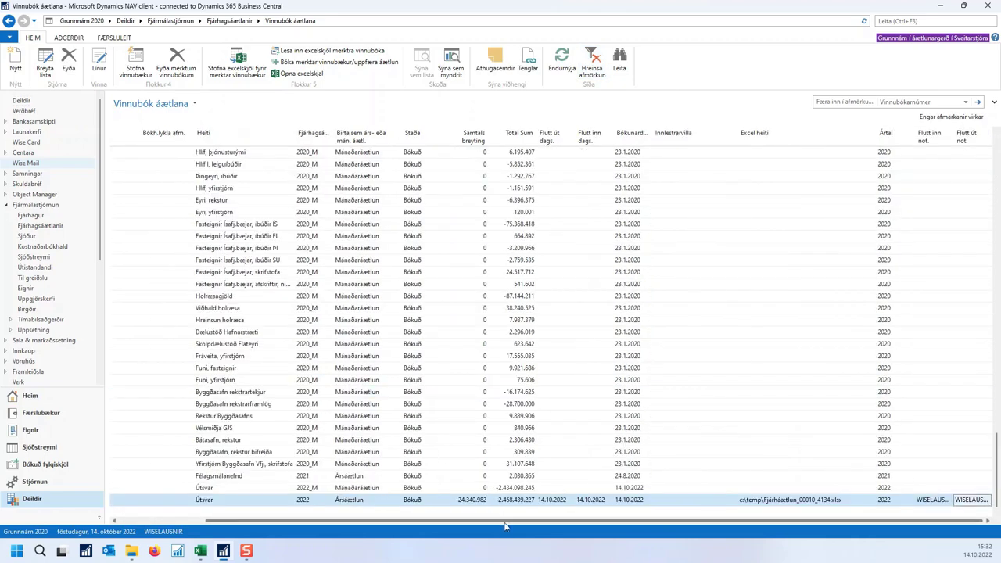
drag(508, 522, 127, 524)
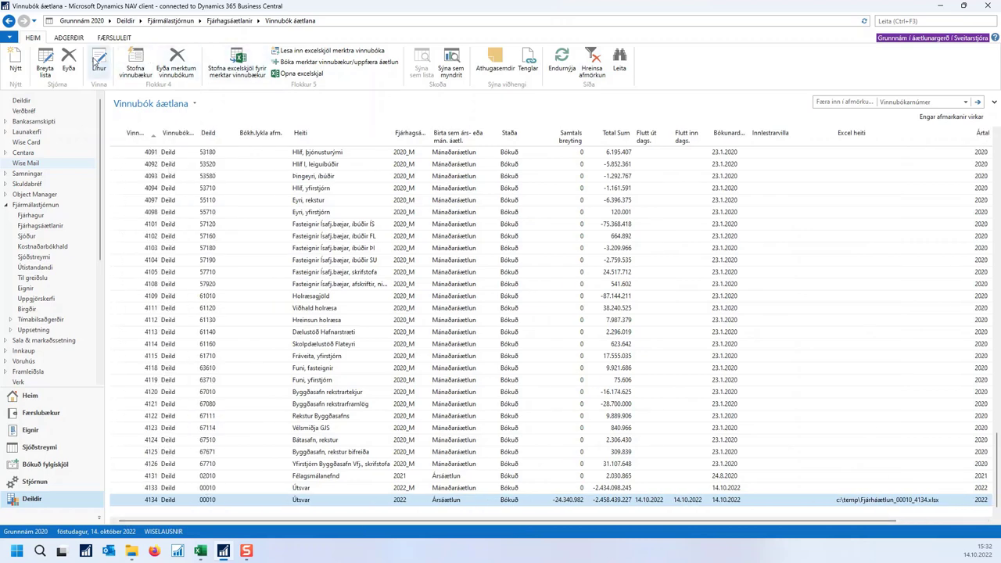
click(99, 63)
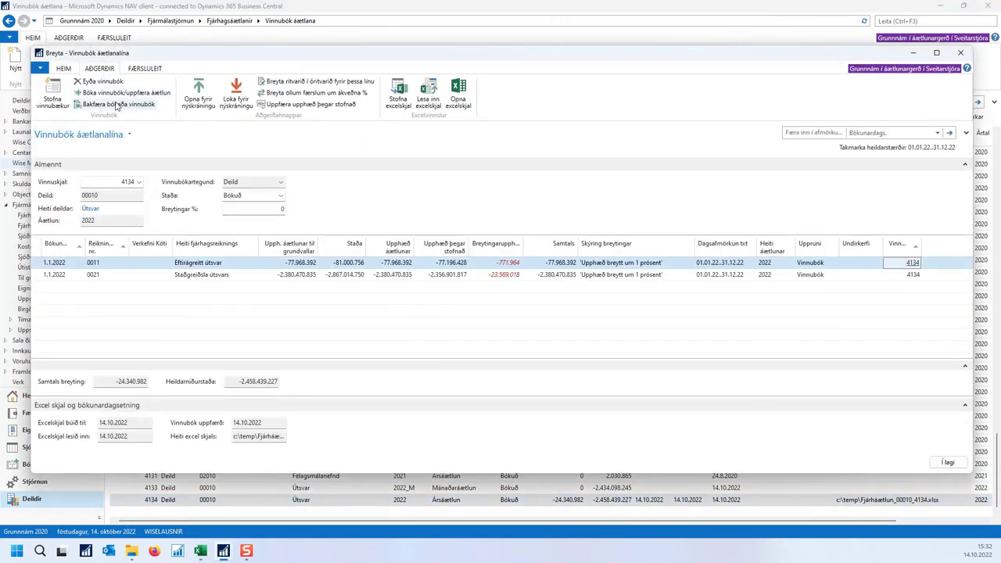
Reverse the posted workbook 4134, close its lines and return to the Fjárhagsáætlanir page
click(113, 104)
click(512, 279)
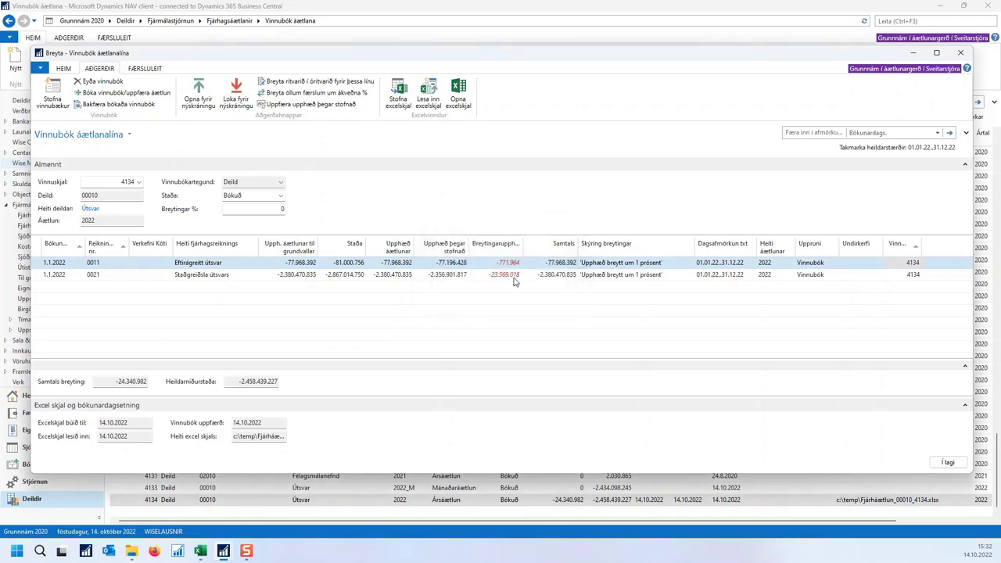
click(535, 280)
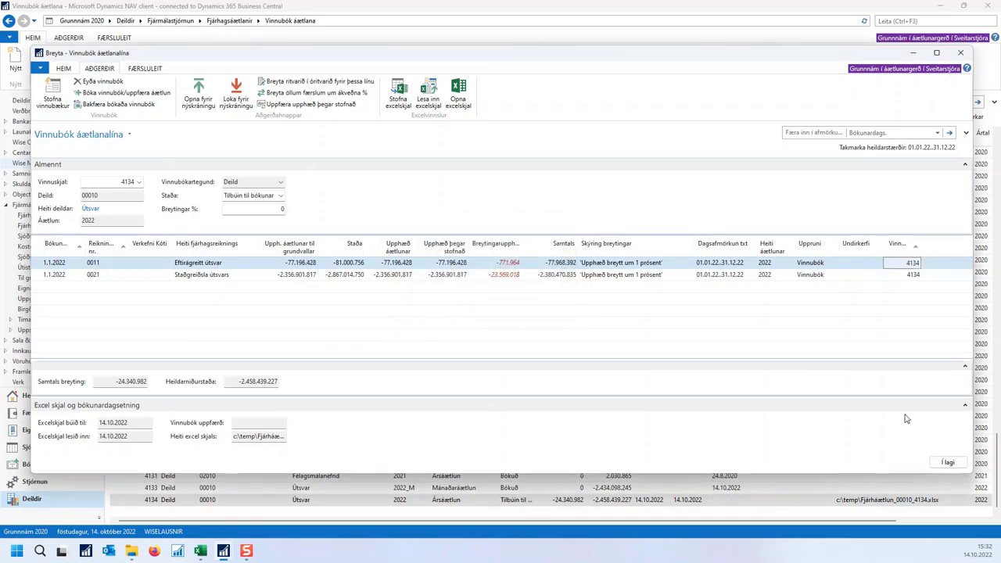
click(947, 463)
click(230, 20)
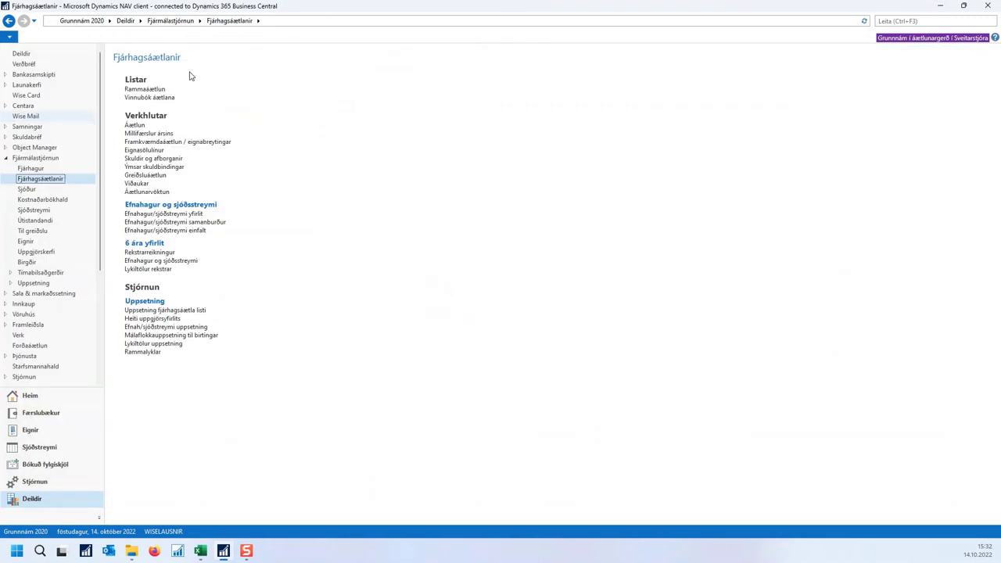
Open the Vinnubók áætlana list and review the lines of the reversed workbook 4134, closing them when done
click(157, 98)
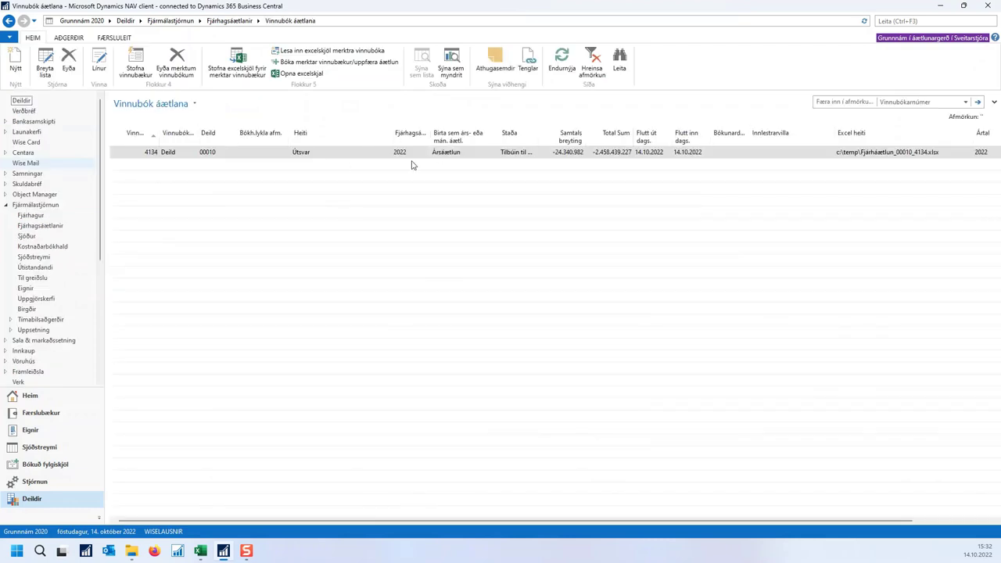
click(99, 62)
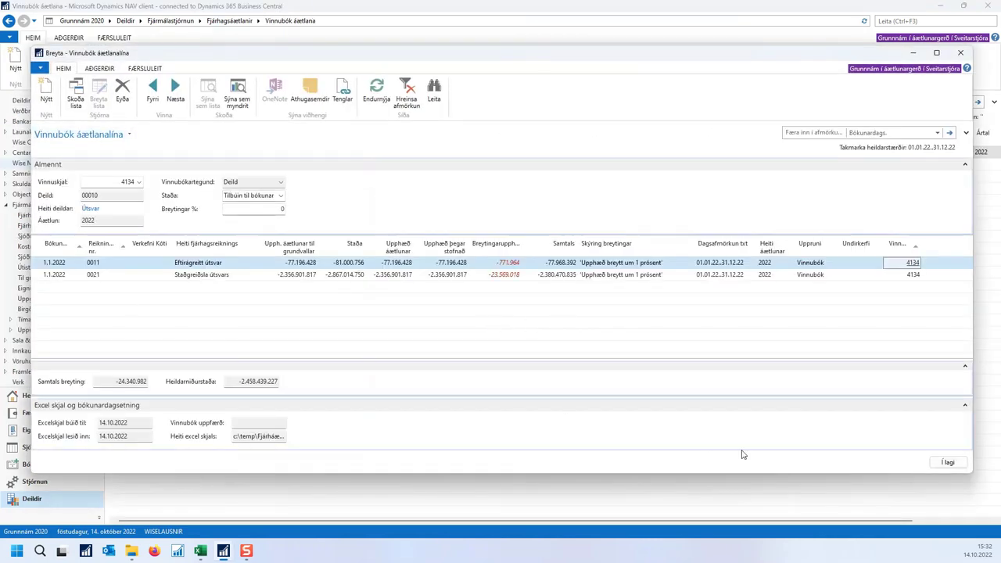
click(947, 464)
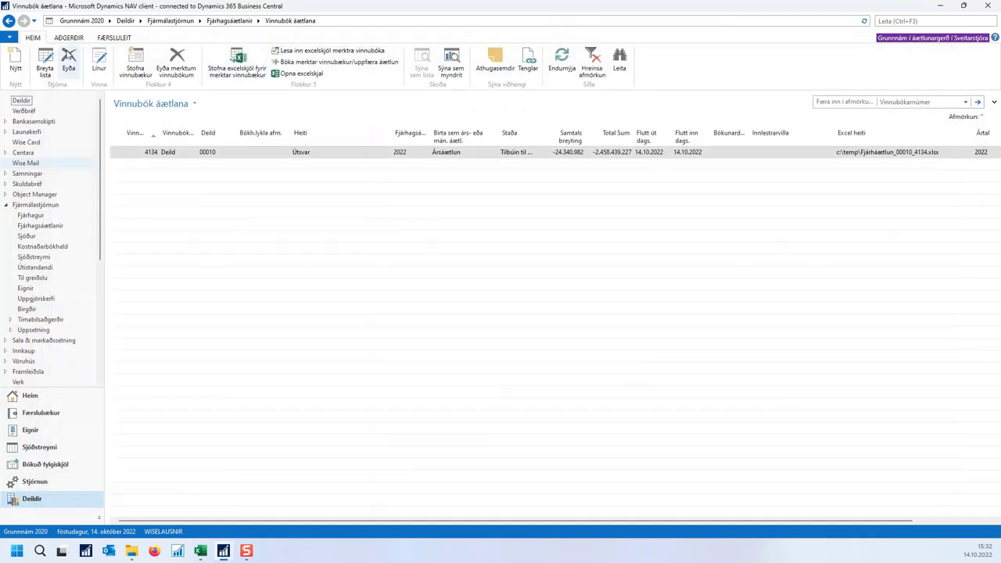
click(96, 64)
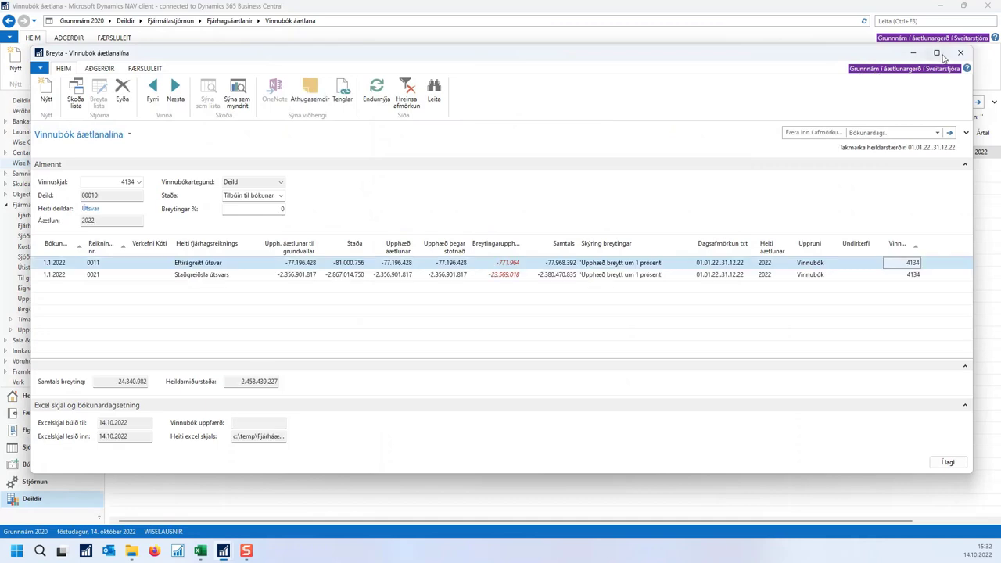
click(950, 56)
Create a workbook for department 00010 from the monthly plan 2022_M and open its lines
click(136, 64)
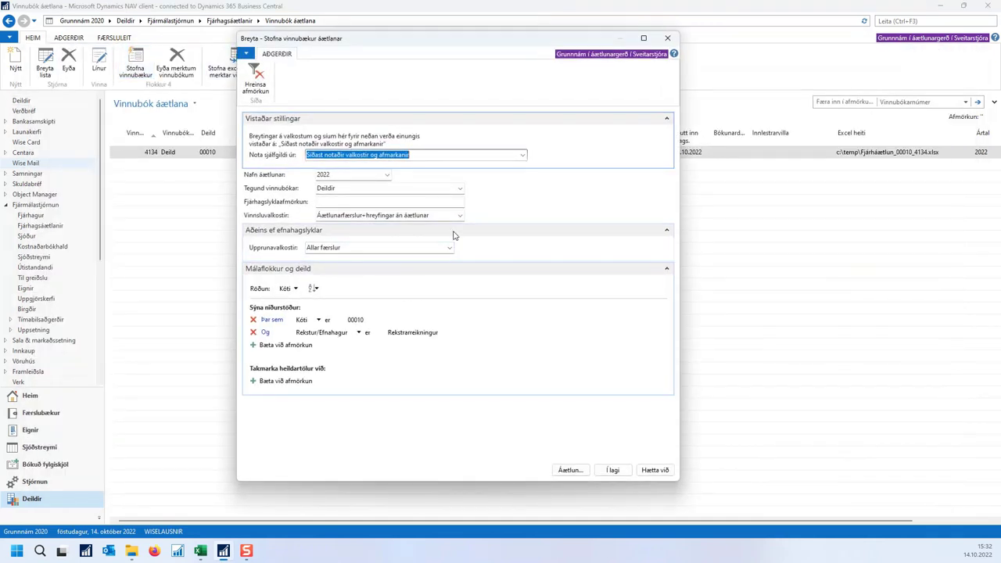
click(364, 175)
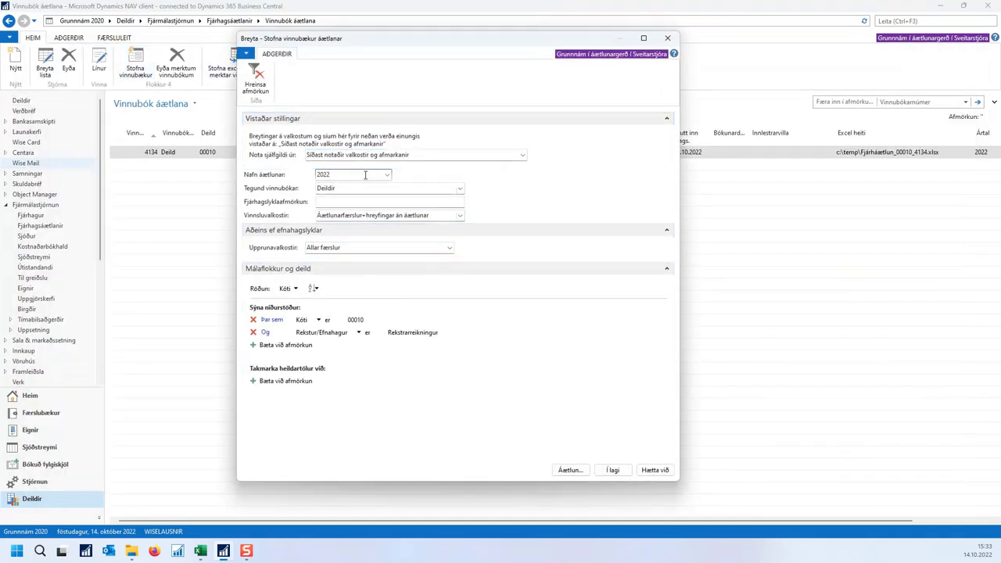
text(_M)
key(Tab)
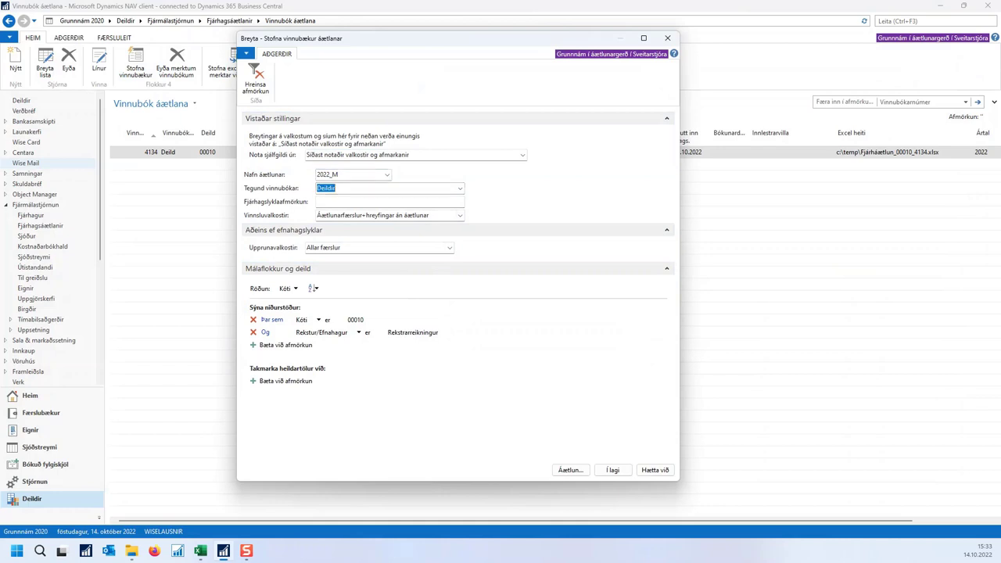
click(612, 471)
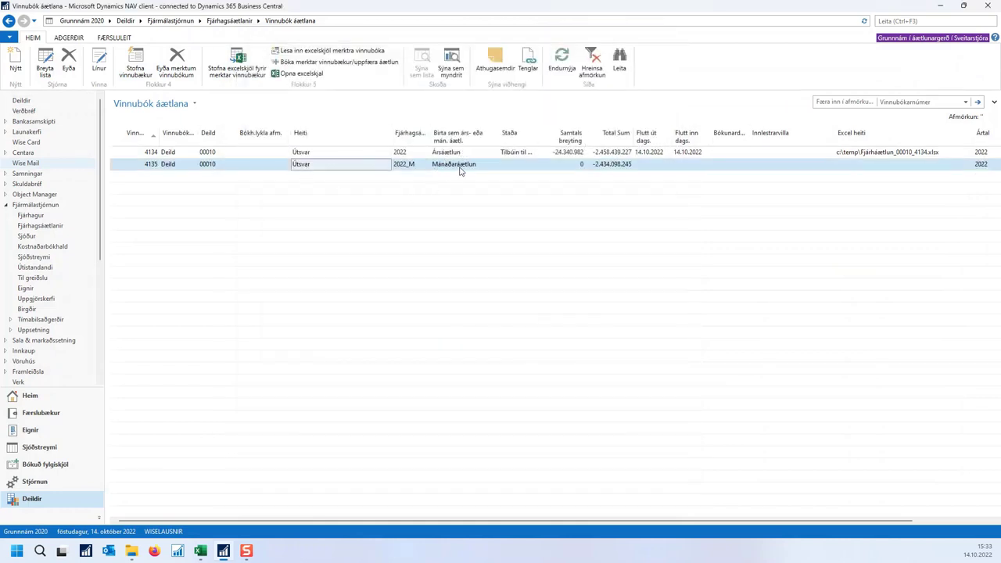
click(99, 63)
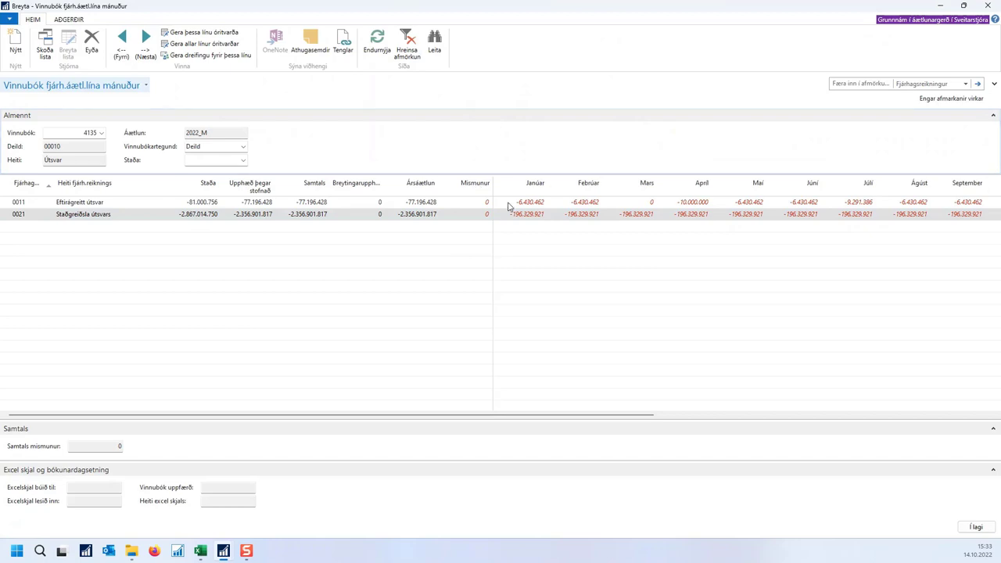
Try to enter a change amount of 50 for account 0011 Eftirágreitt útsvar
click(368, 202)
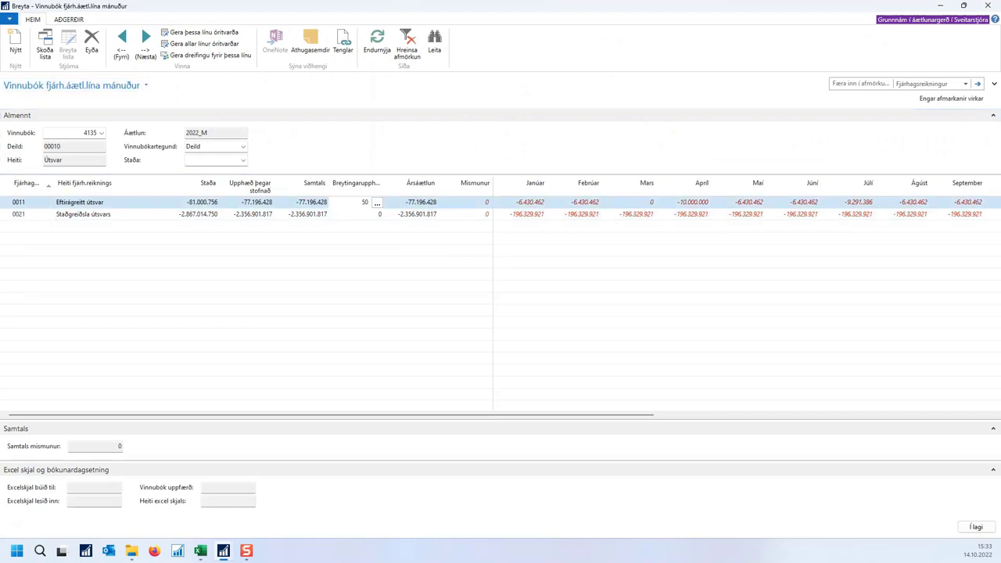
text(50)
key(Return)
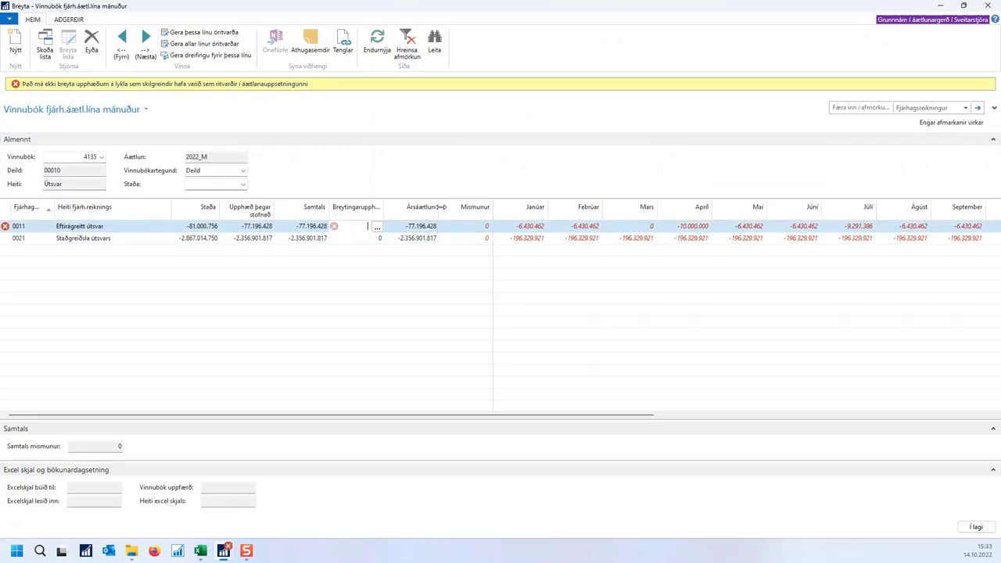
key(Return)
Copy February's amount of -6.430.462 on account 0011 into the deviating months Mars, Apríl and Júlí
key(Return)
key(Return)
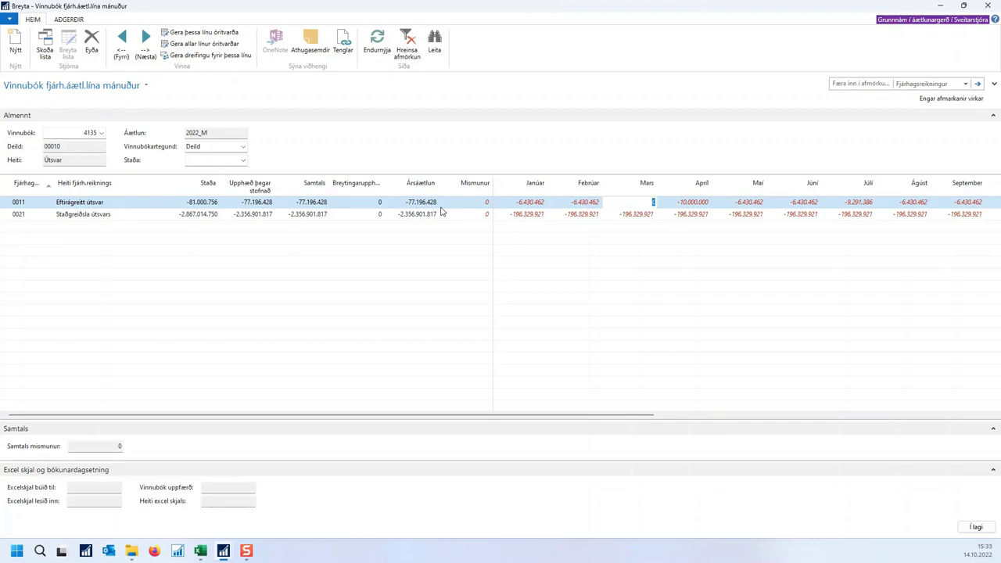
key(shift+Tab)
key(ctrl+c)
key(Tab)
key(ctrl+v)
key(Tab)
key(ctrl+v)
key(Tab)
key(Tab)
key(Tab)
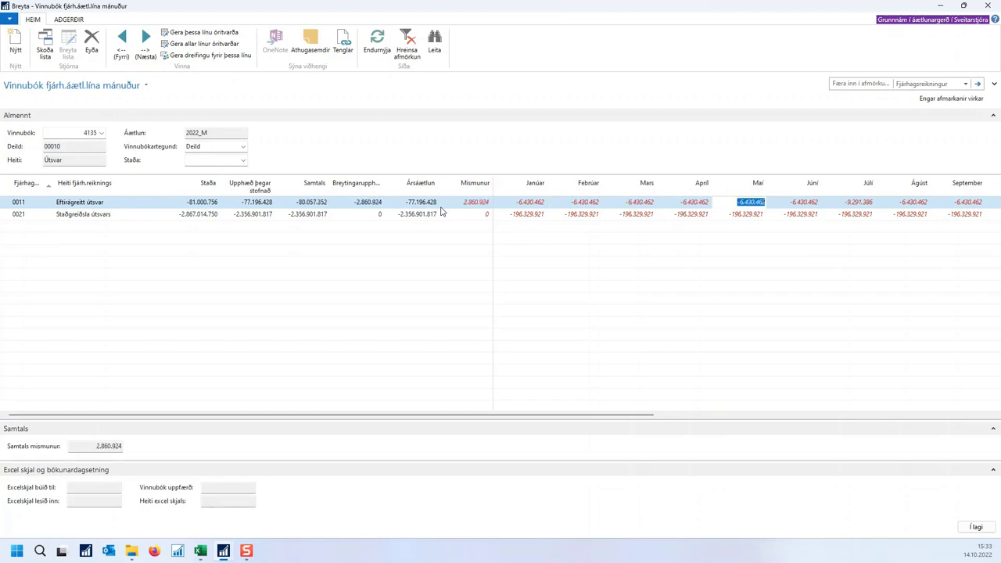
key(ctrl+v)
key(Tab)
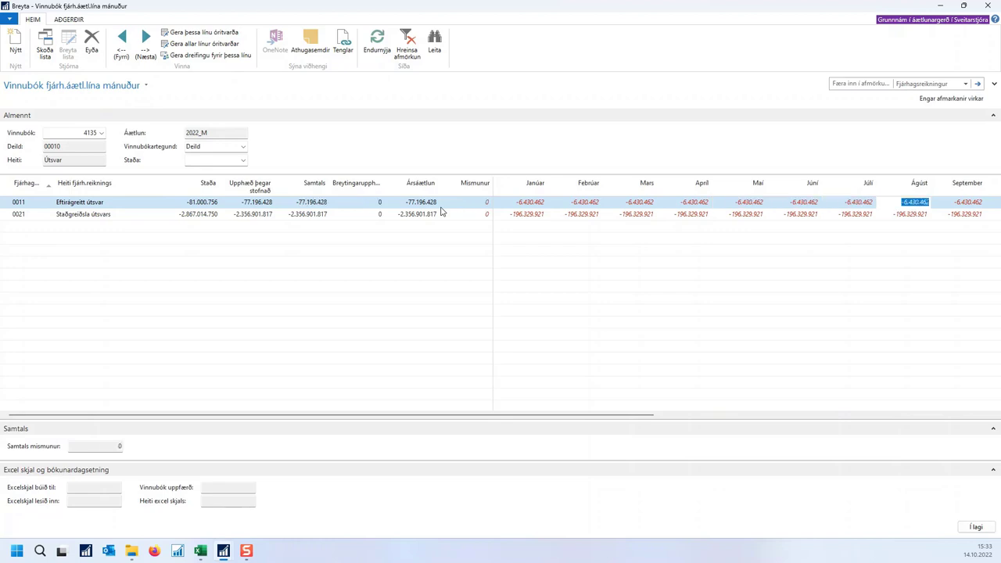
Examine the monthly amounts and the Mismunur value of account 0011 against the annual plan
key(shift+Tab)
key(shift+Tab)
key(shift+Tab)
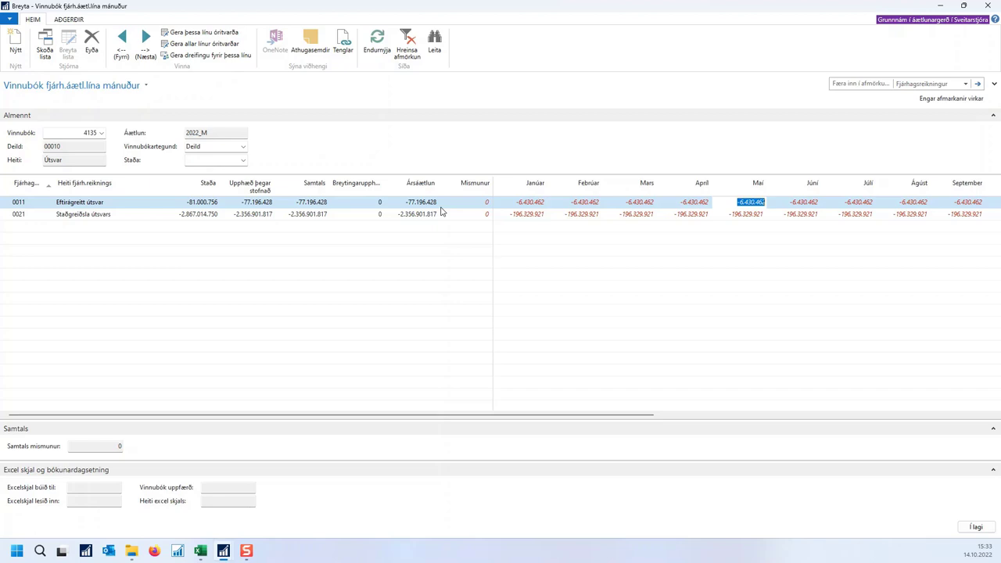
key(Left)
key(Left)
key(Left)
key(Left)
key(Left)
key(Down)
key(Up)
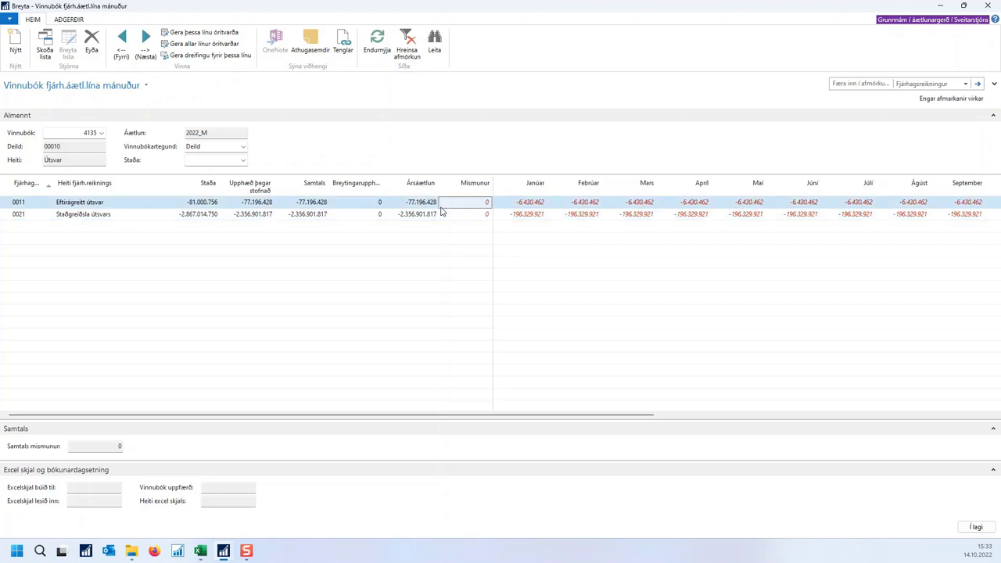
key(Down)
key(Up)
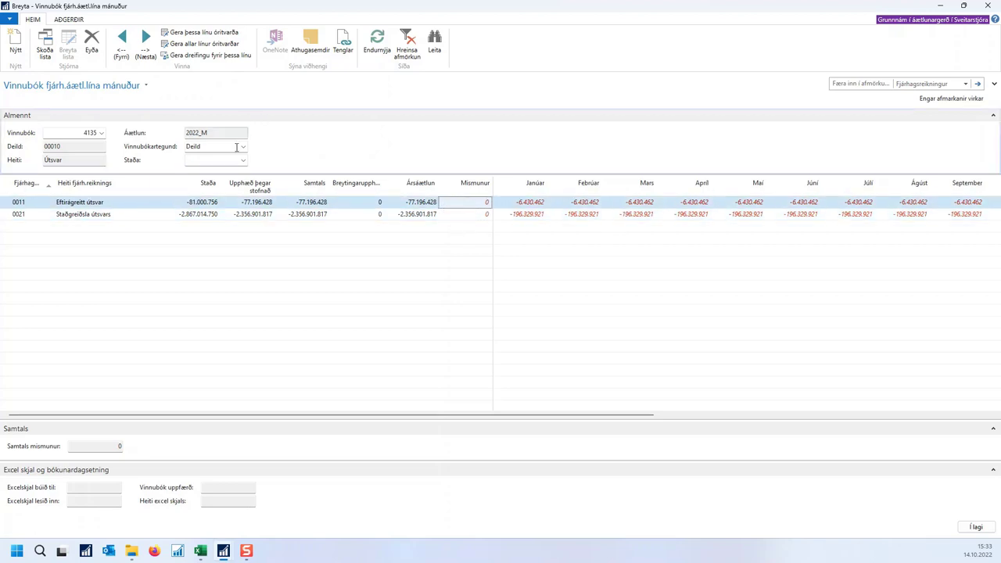
Set the monthly workbook's status to Tilbúin til bókunar and post it to the plan with Excel-origin entries, returning to a refreshed workbook list
click(243, 160)
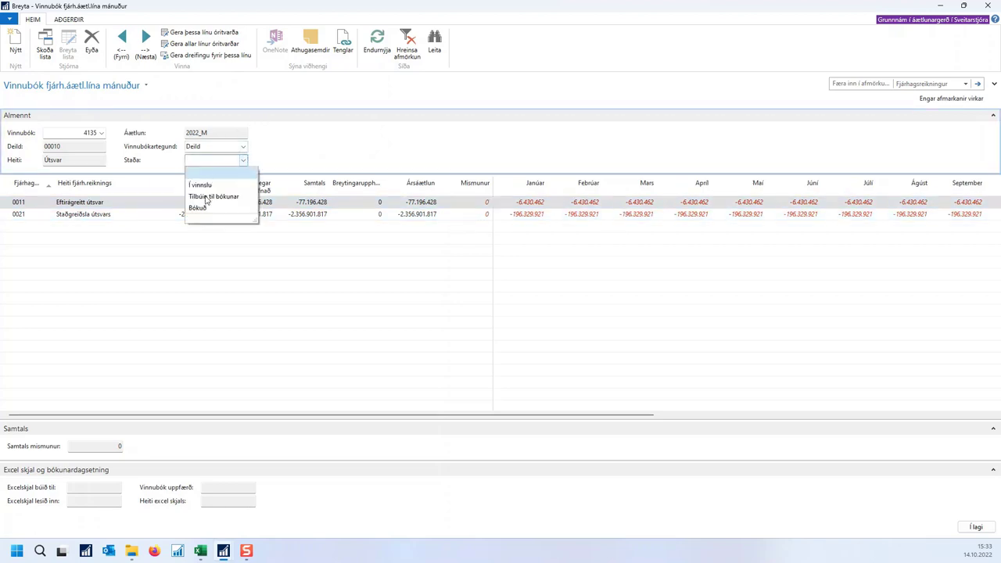
click(207, 196)
click(64, 22)
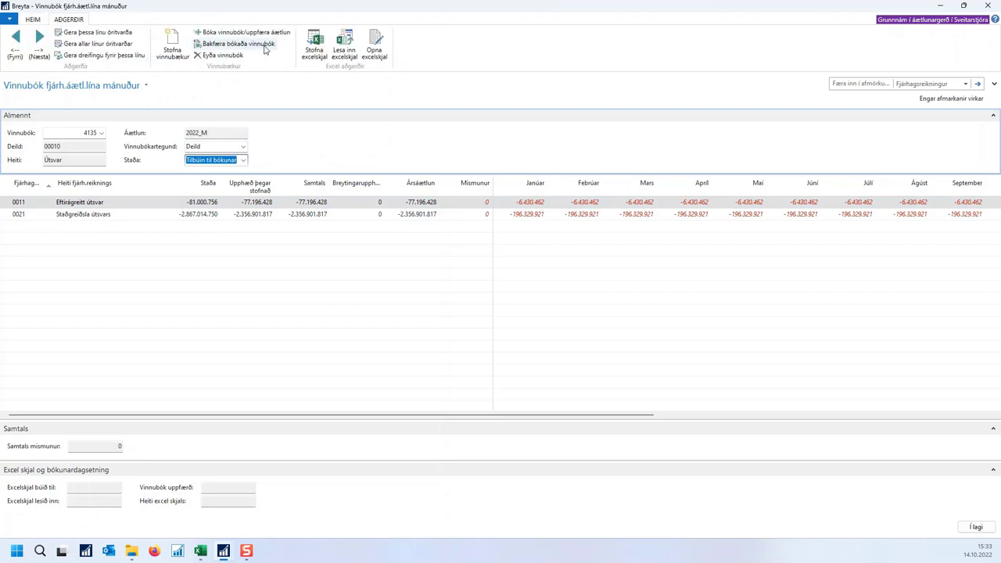
click(234, 32)
click(499, 287)
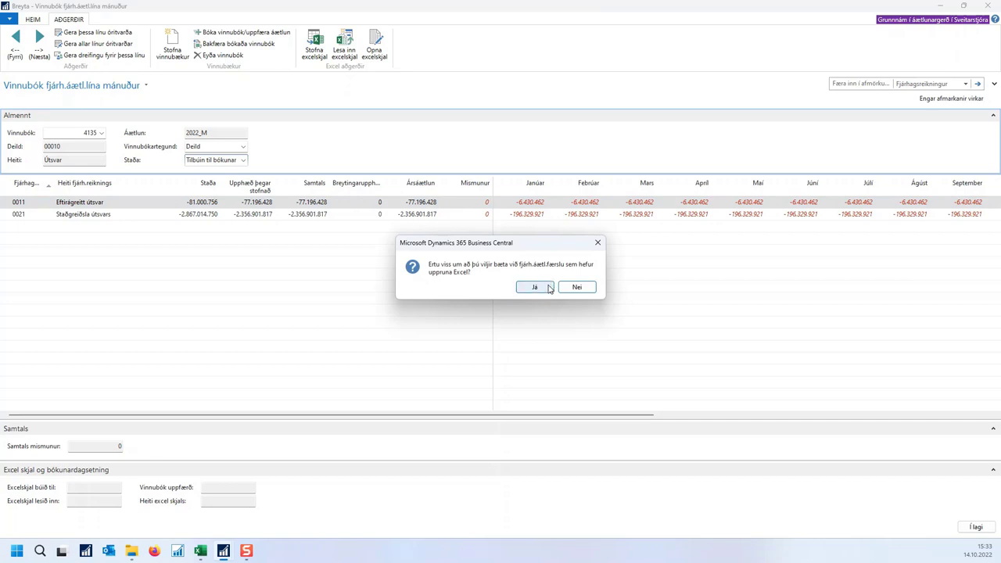
click(535, 288)
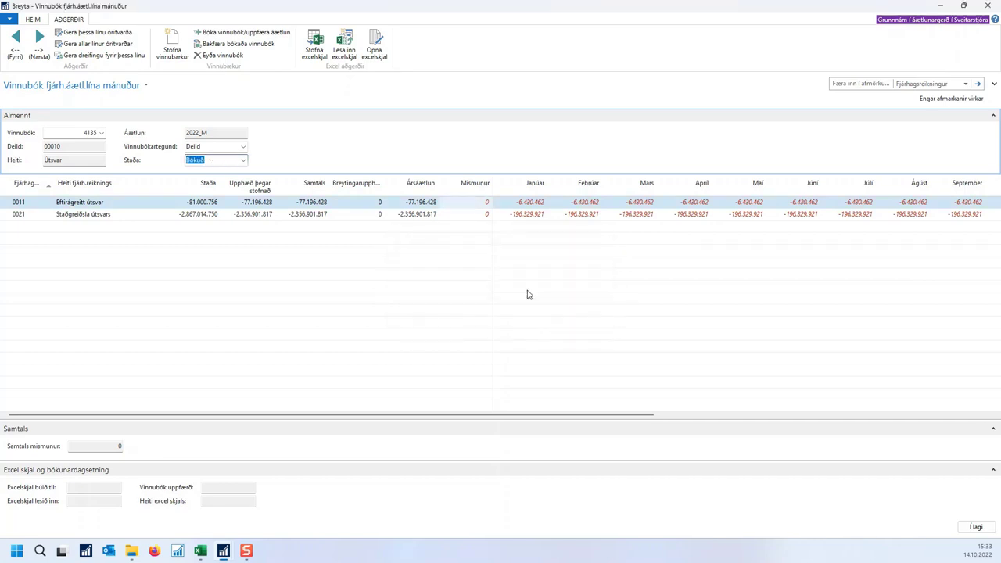
click(976, 527)
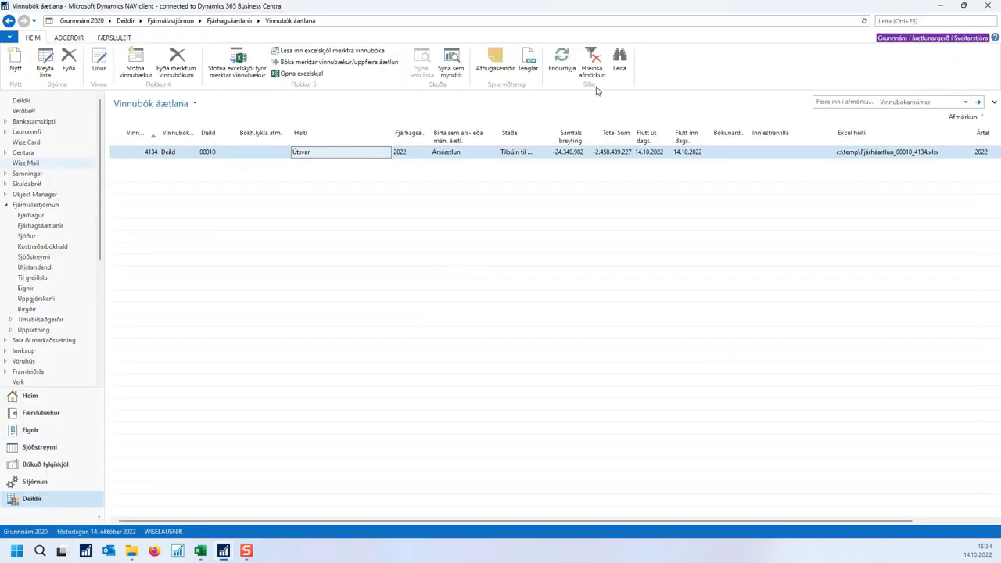
click(561, 62)
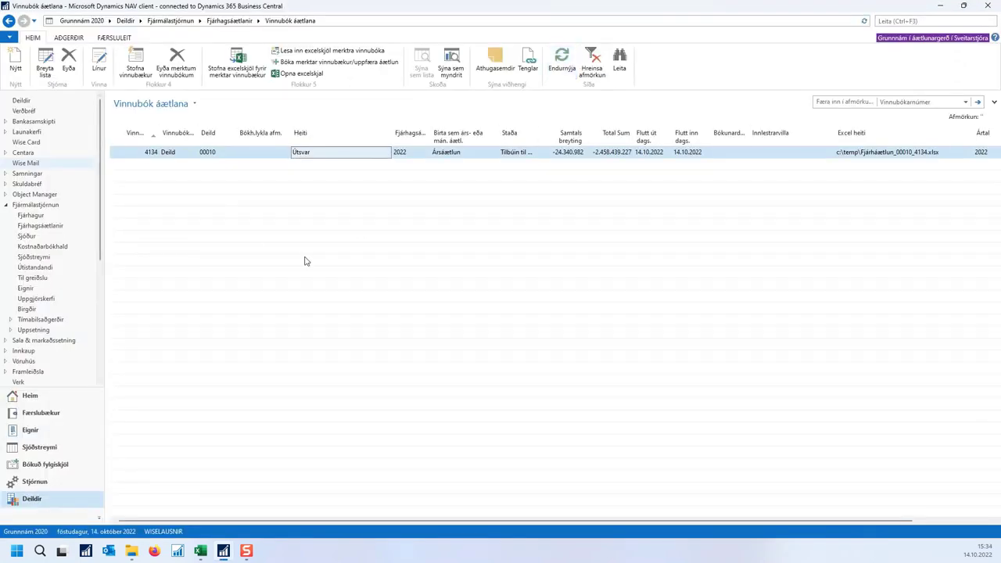